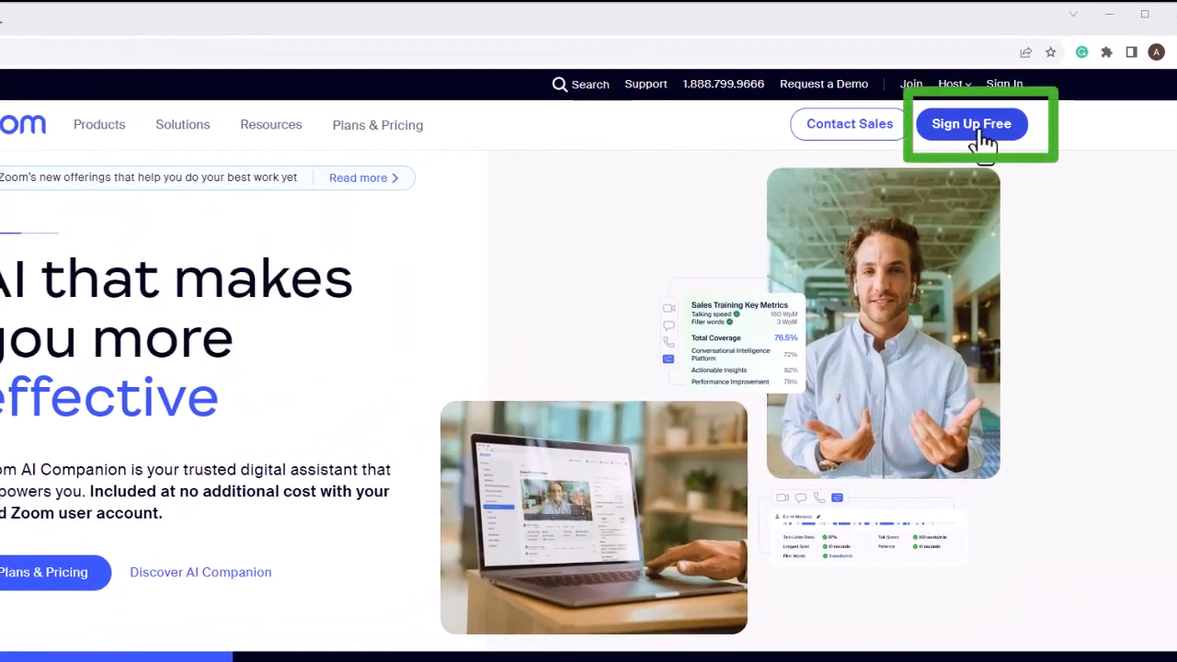
Start signing up for a free Zoom account and verify the age by entering the birth year.
{"action": "left_click", "coordinate": [981, 134]}
{"action": "type", "text": "1"}
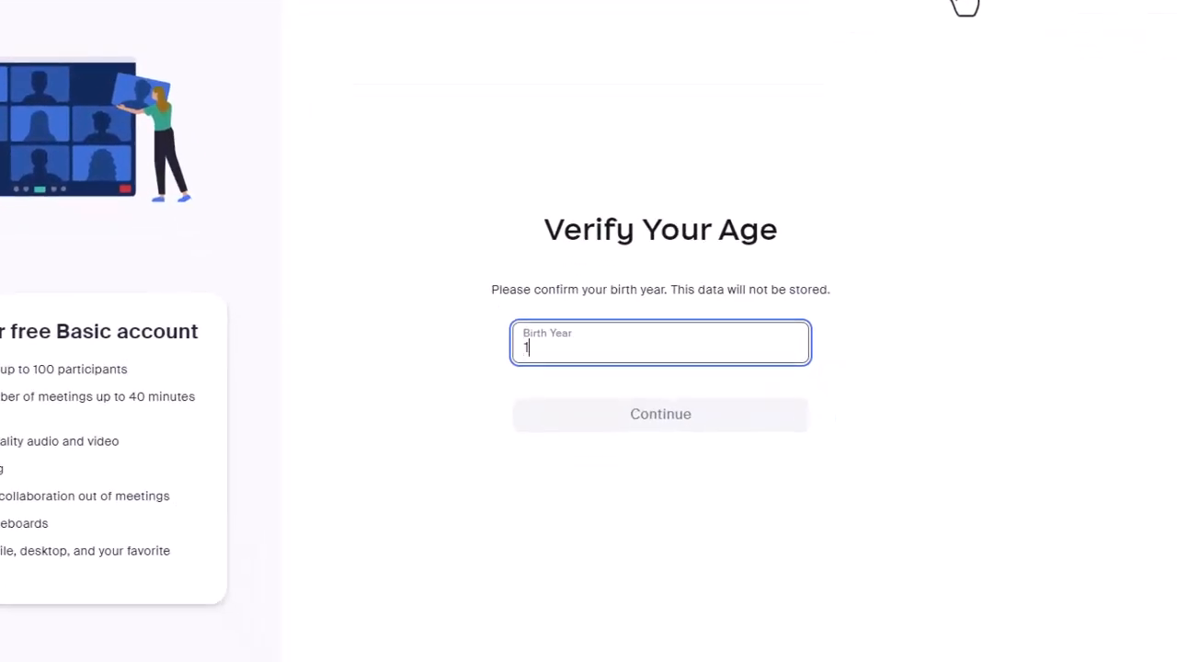
{"action": "type", "text": "988"}
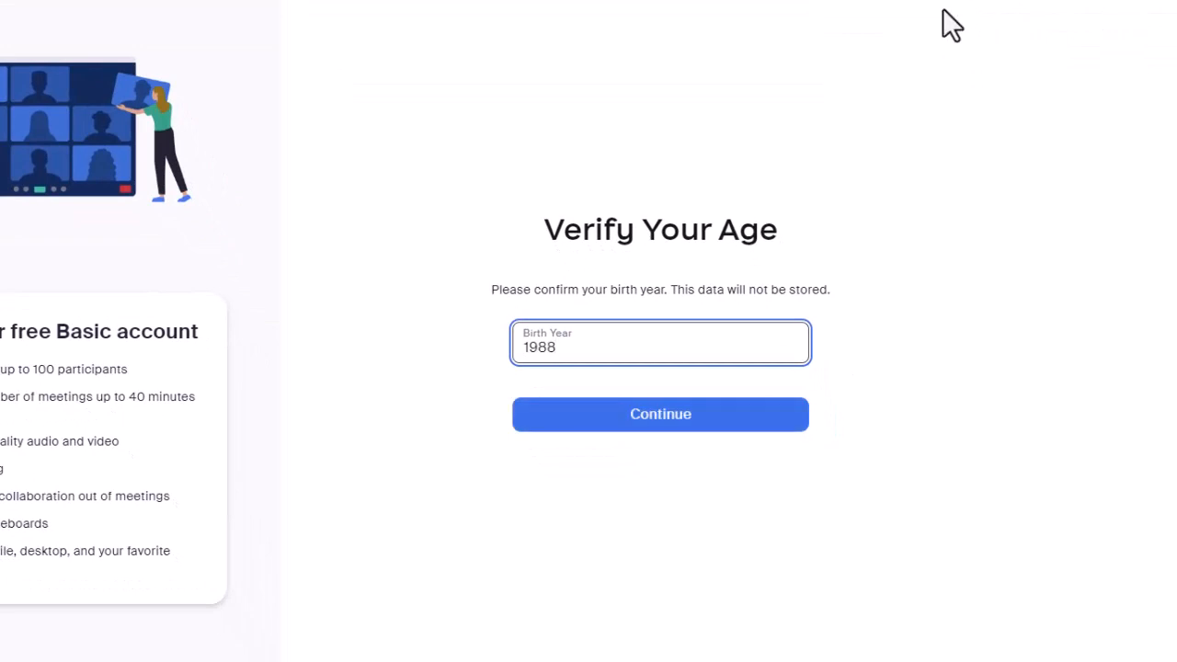
{"action": "left_click", "coordinate": [752, 423]}
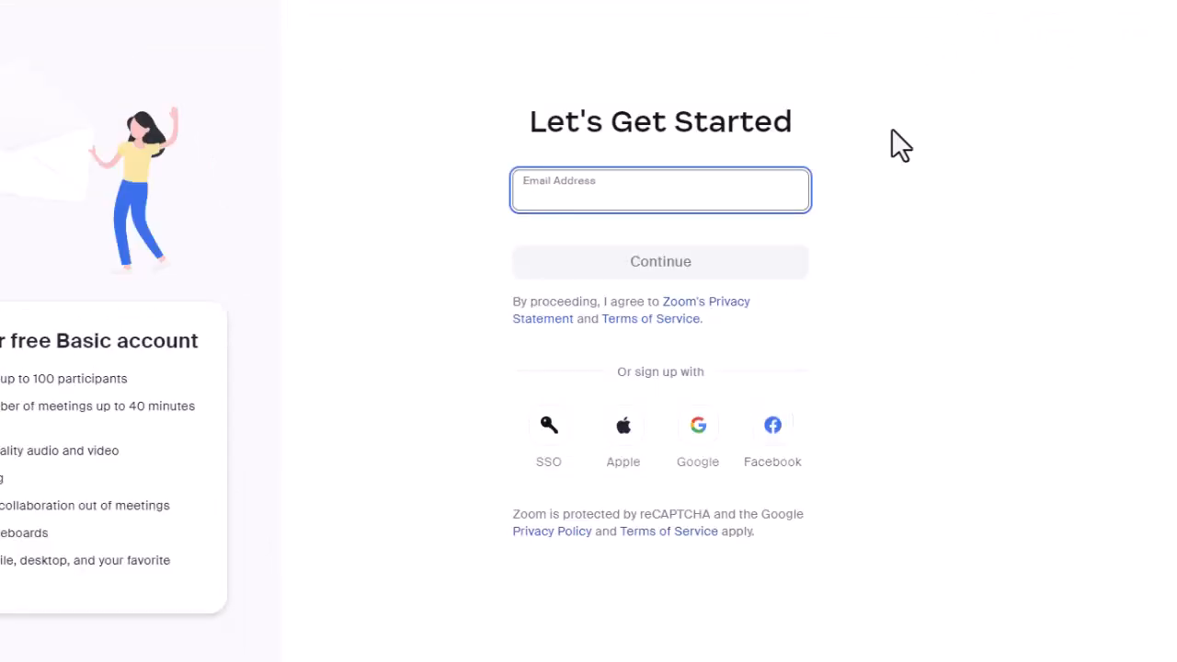
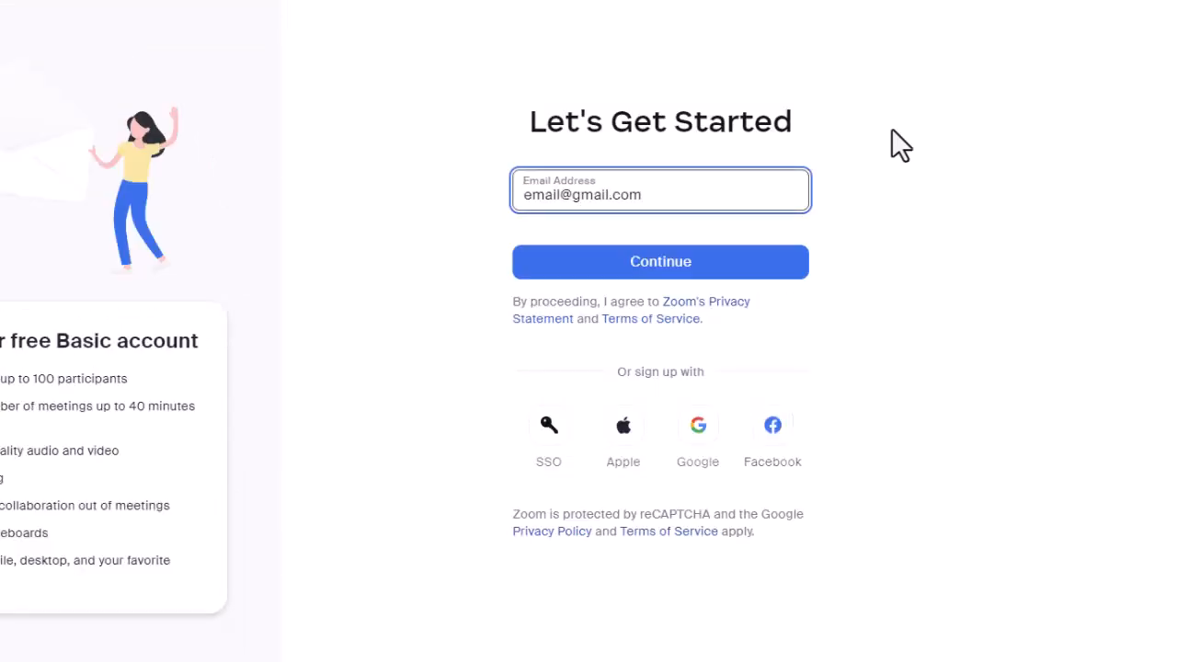
Enter the email address for the new account and continue to email verification.
{"action": "left_click", "coordinate": [769, 262]}
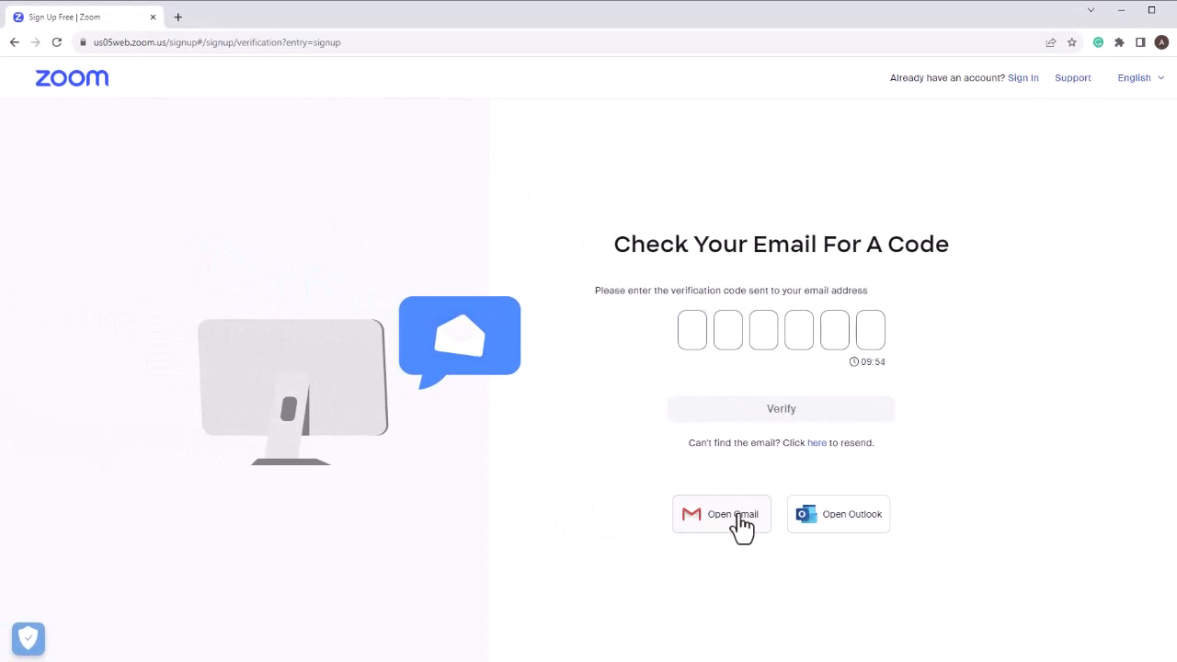
Copy the verification code from the Zoom message in Gmail, paste it into the sign-up page and verify it.
{"action": "left_click", "coordinate": [740, 517]}
{"action": "left_click_drag", "start_coordinate": [623, 407], "coordinate": [760, 419]}
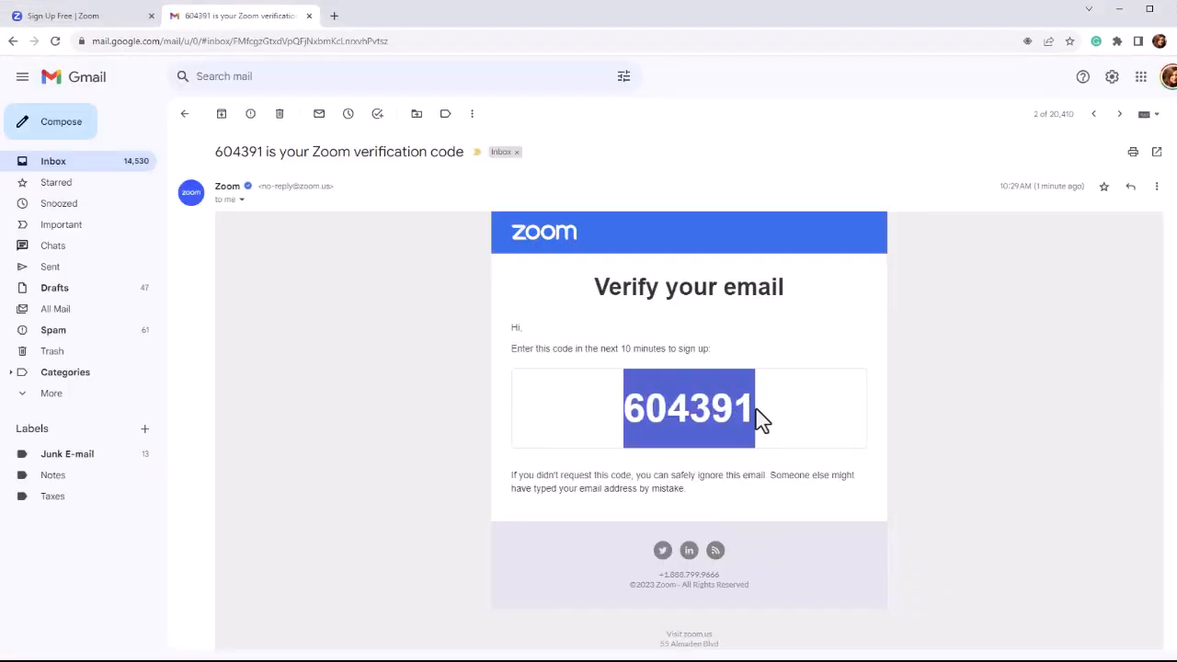
{"action": "key", "text": "ctrl+c"}
{"action": "left_click", "coordinate": [104, 20]}
{"action": "left_click", "coordinate": [677, 325]}
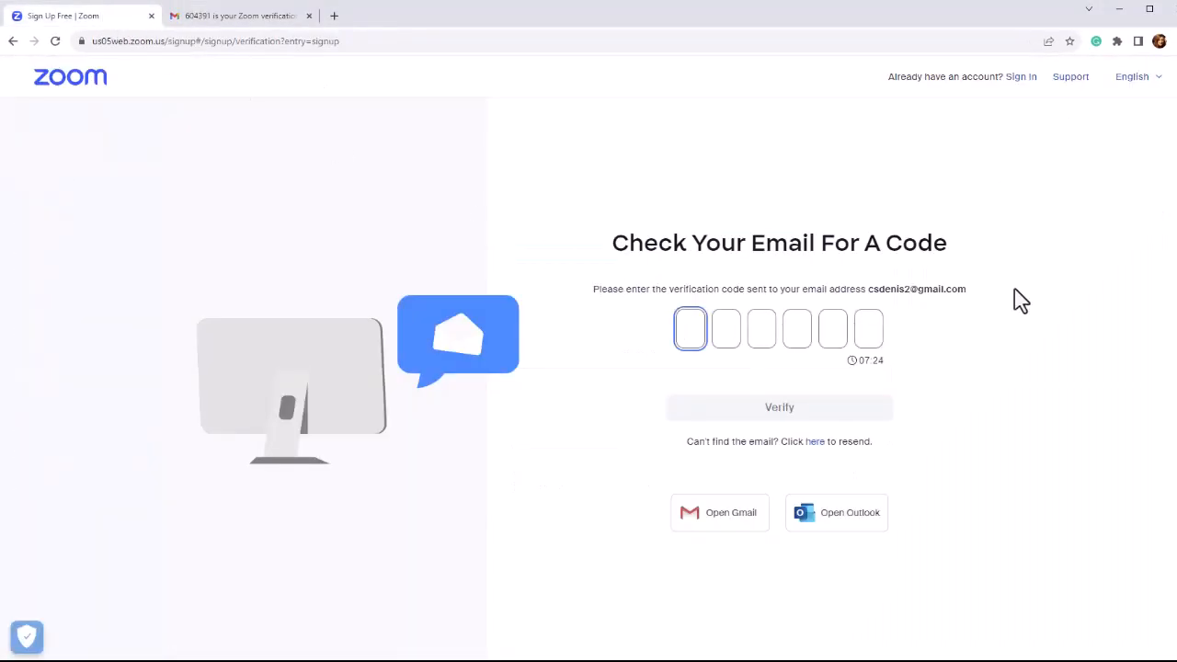
{"action": "key", "text": "ctrl+v"}
{"action": "left_click", "coordinate": [842, 411]}
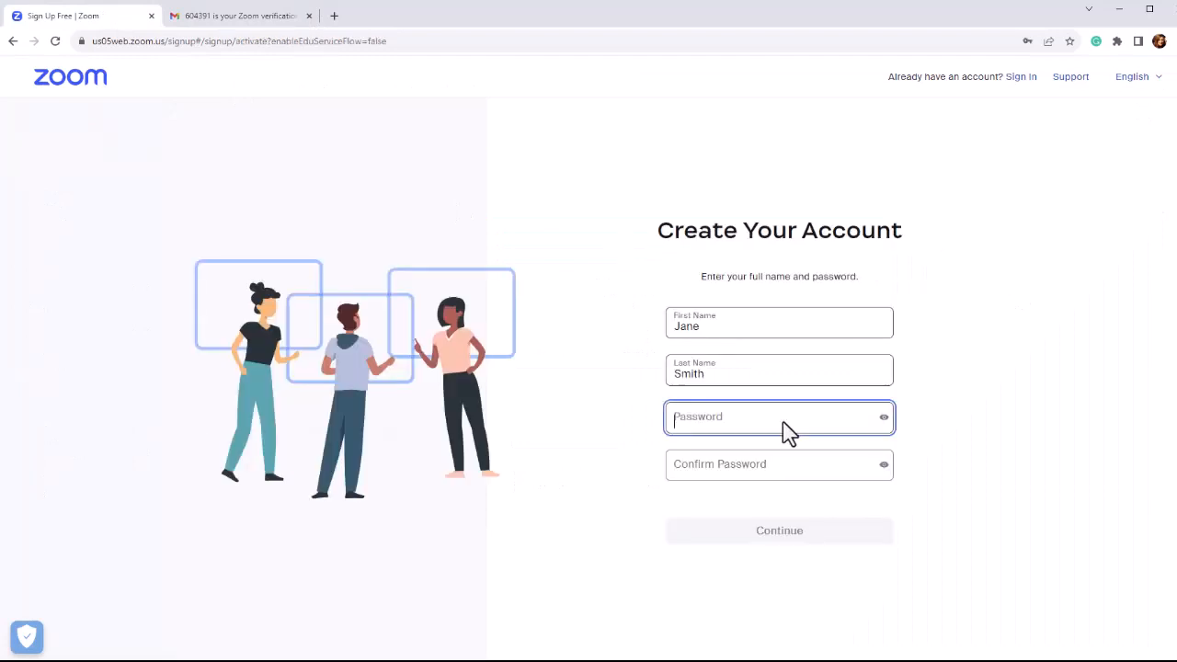
Enter and confirm the account password, create the account and dismiss the welcome message.
{"action": "type", "text": "Zoom1234"}
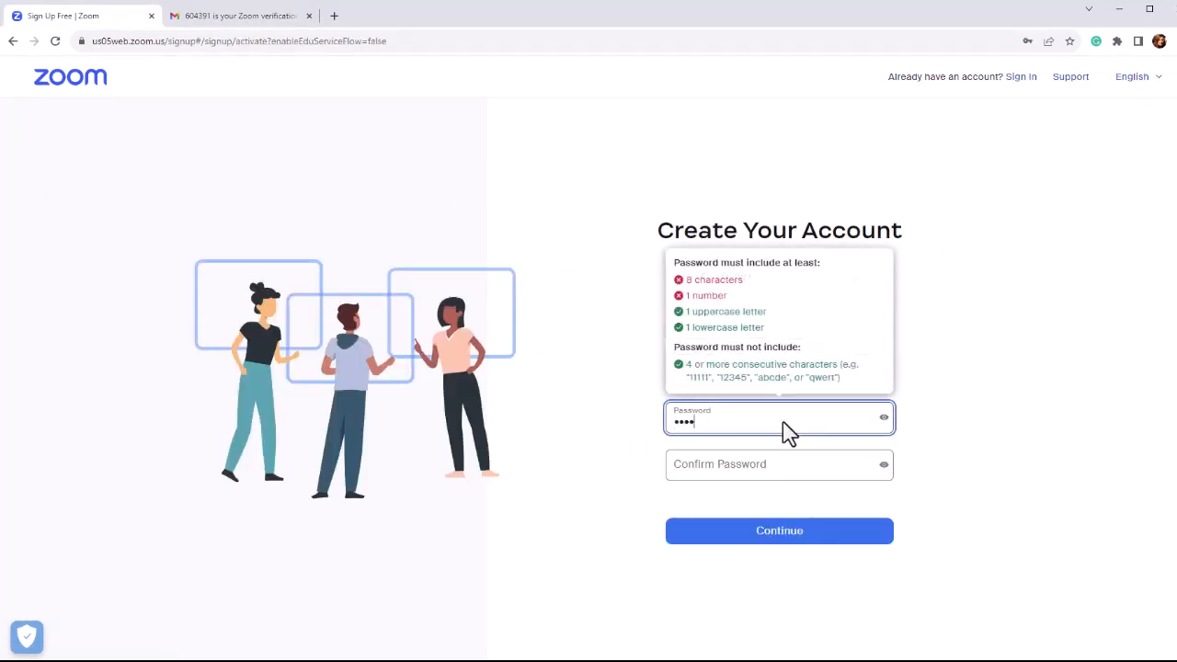
{"action": "left_click", "coordinate": [764, 470]}
{"action": "type", "text": "Zoom1234"}
{"action": "left_click", "coordinate": [770, 529]}
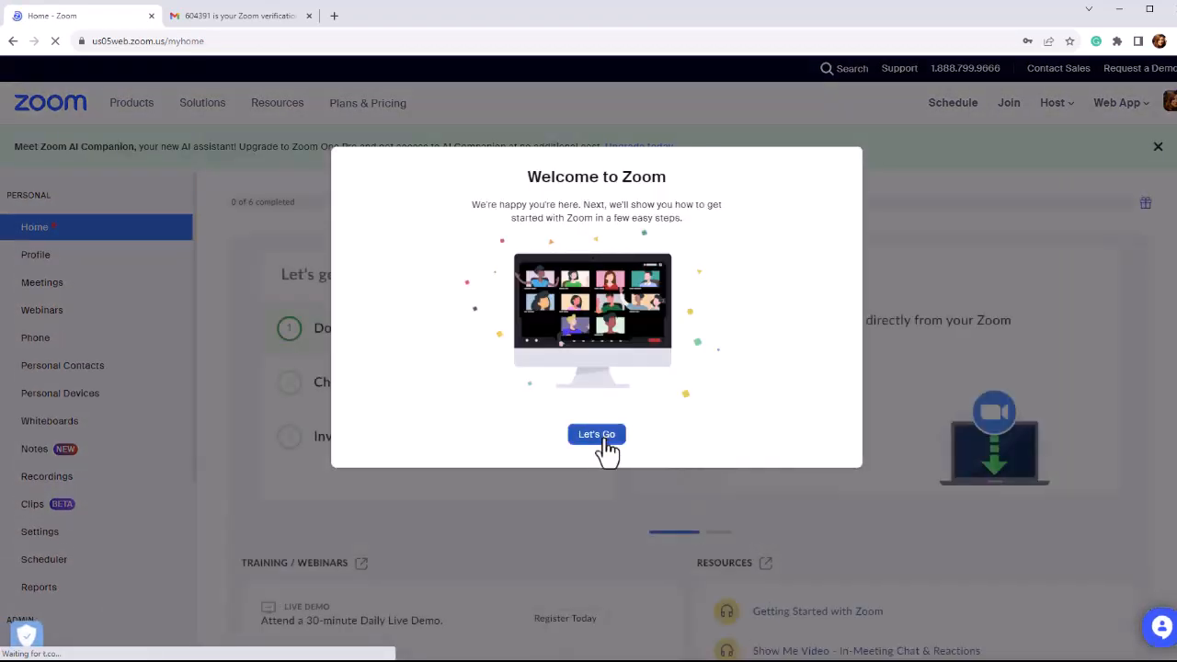
{"action": "left_click", "coordinate": [597, 436]}
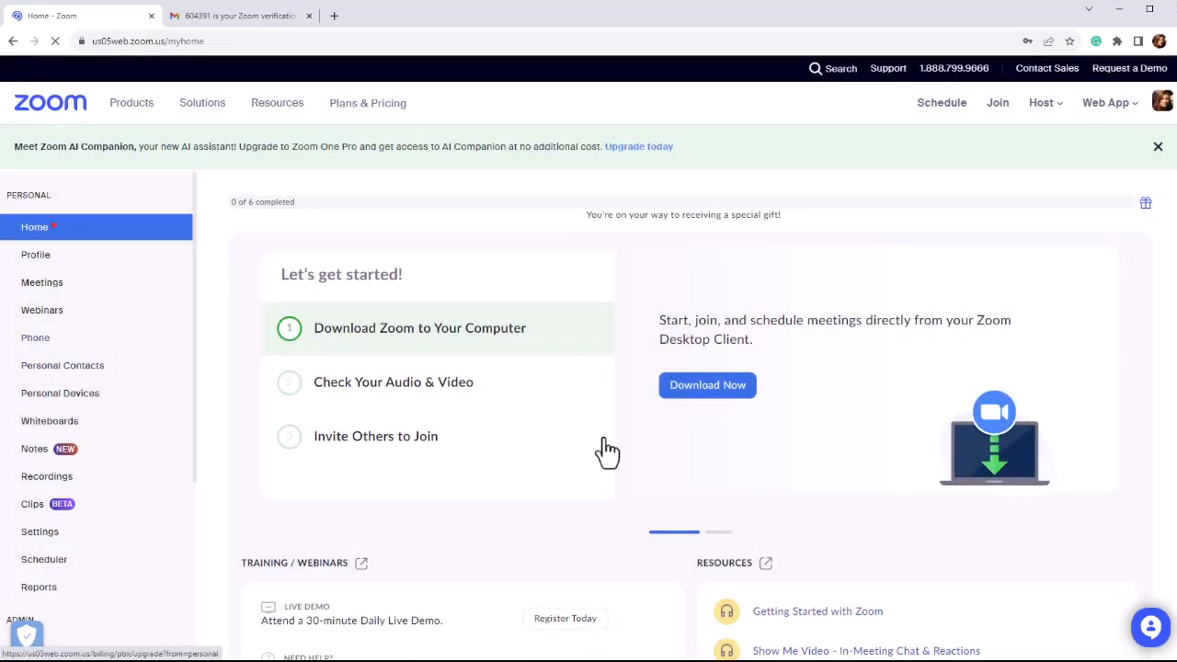
Turn on Waiting Room in the account's meeting security settings.
{"action": "left_click", "coordinate": [85, 269]}
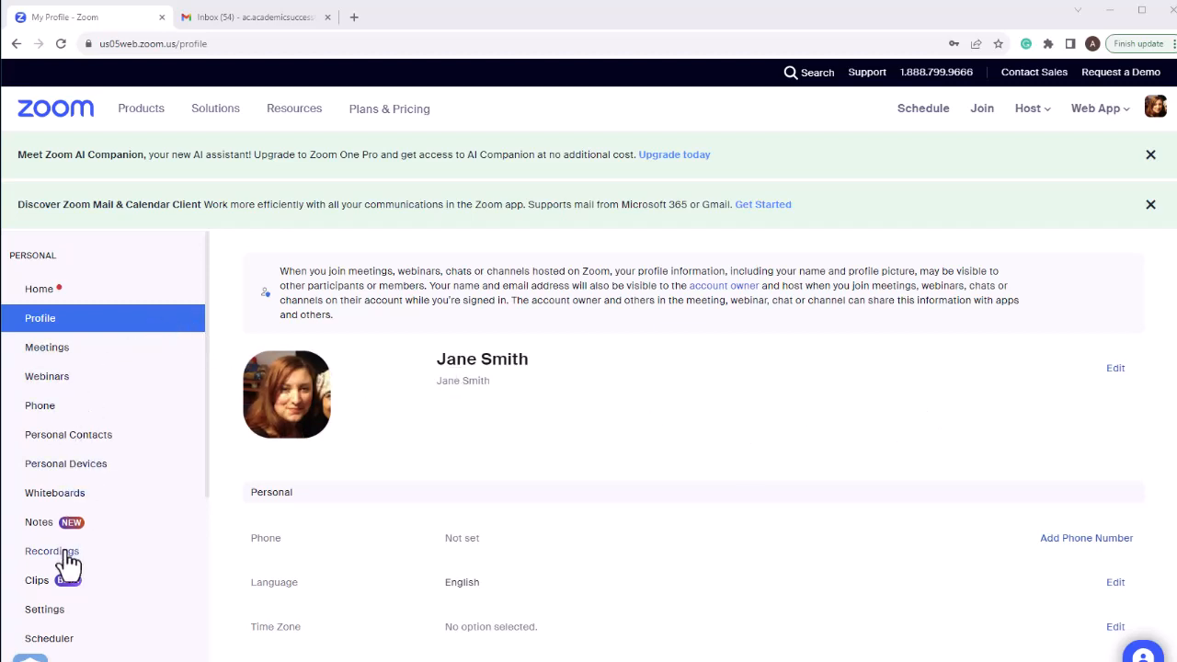
{"action": "left_click", "coordinate": [69, 614]}
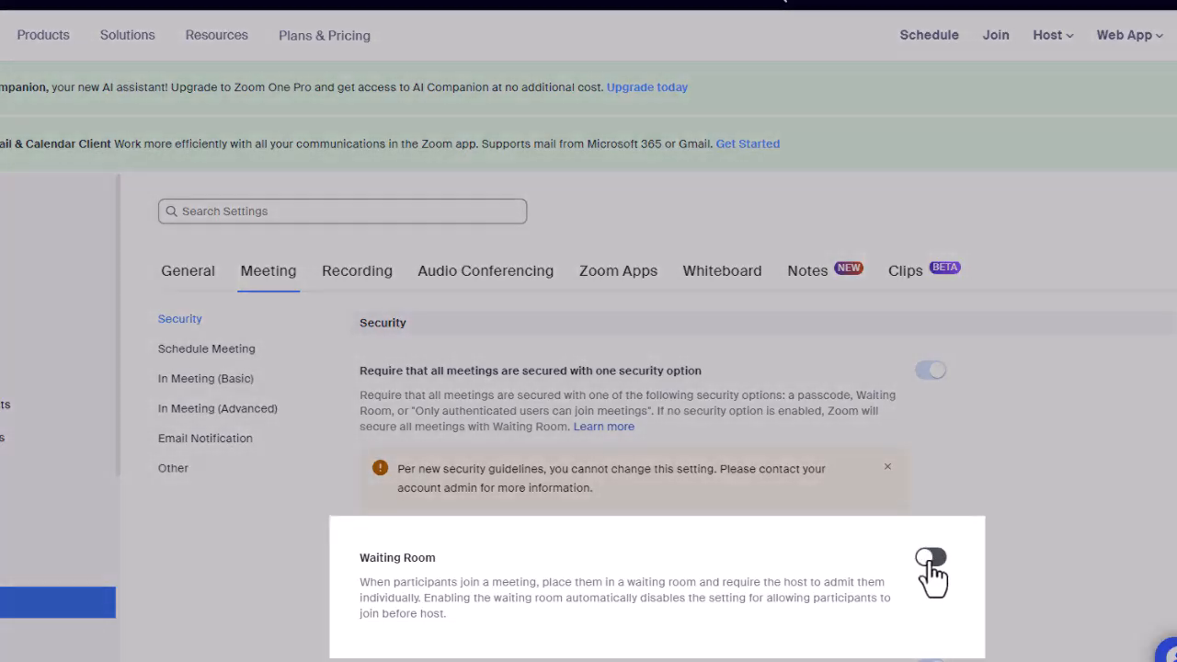
{"action": "left_click", "coordinate": [929, 560]}
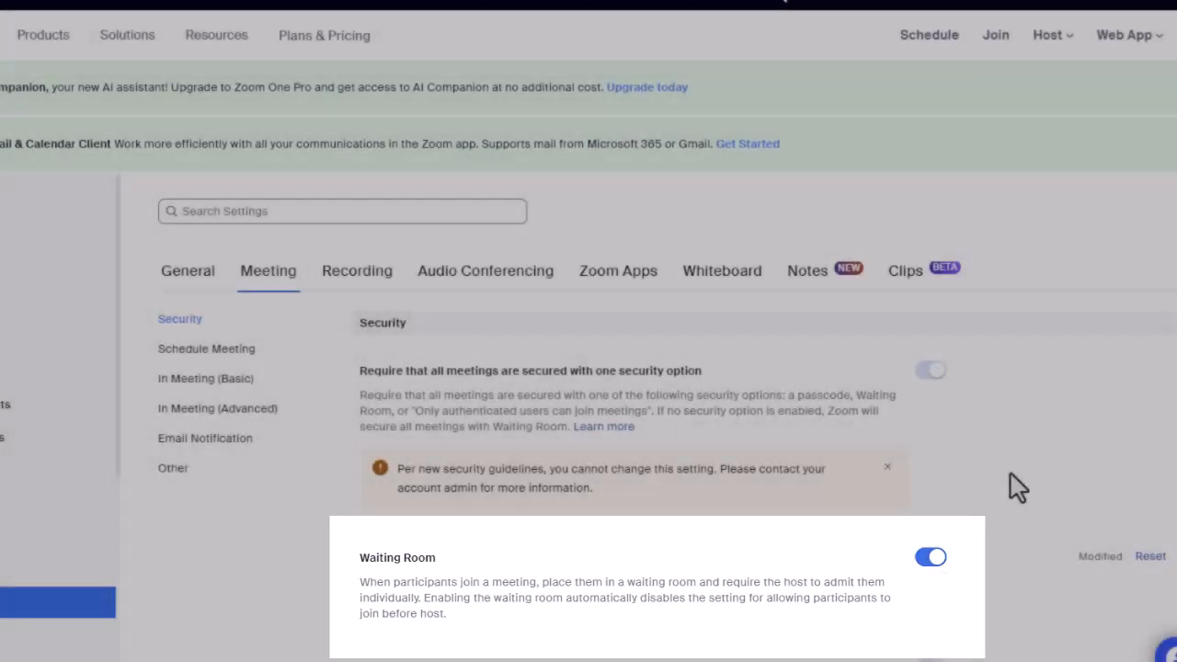
Disable the Personal Meeting ID in the meeting scheduling settings, acknowledging the impact on PMI meetings.
{"action": "scroll", "coordinate": [1011, 475], "scroll_direction": "down", "scroll_amount": 15}
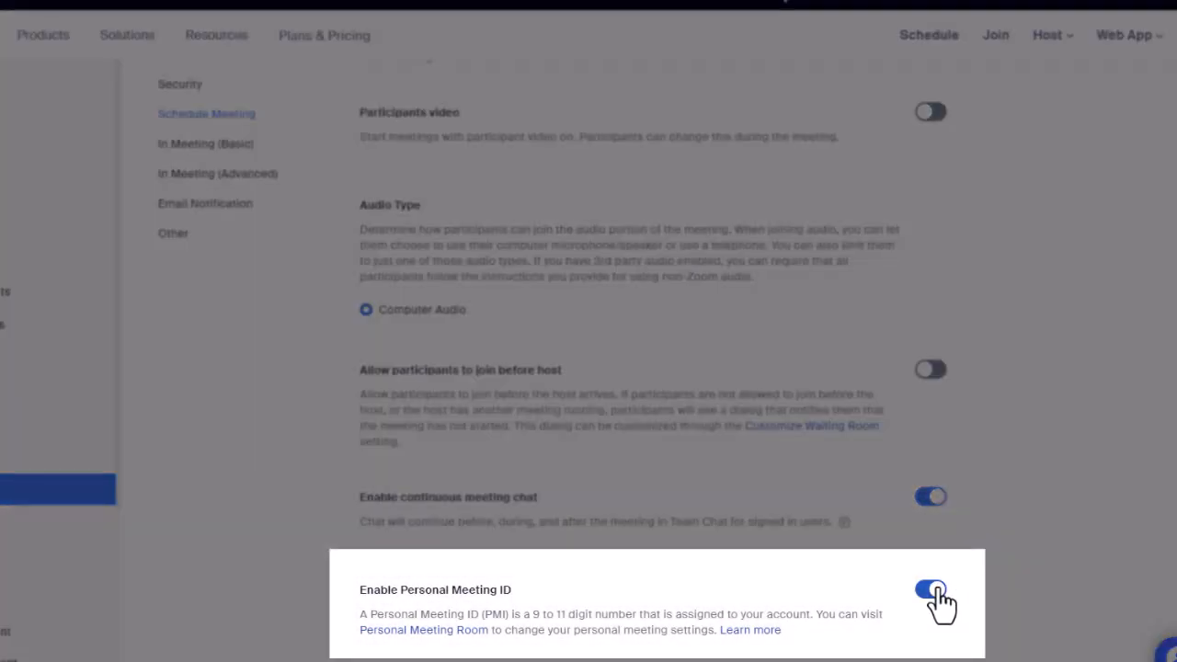
{"action": "left_click", "coordinate": [939, 594]}
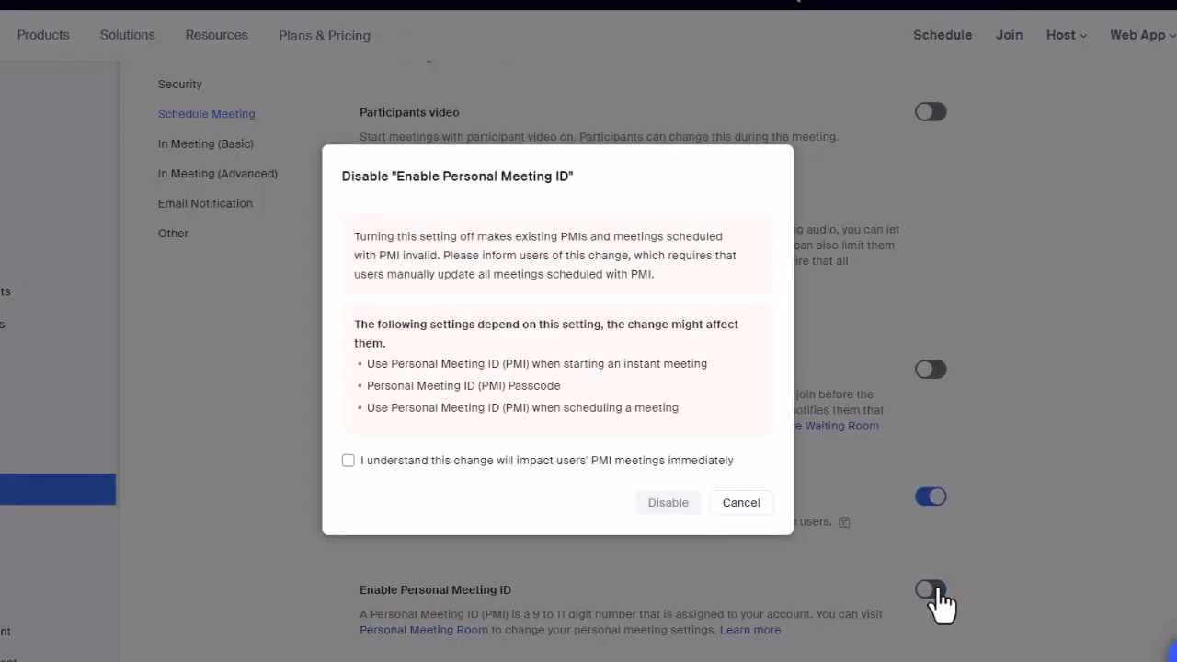
{"action": "left_click", "coordinate": [348, 460]}
{"action": "left_click", "coordinate": [669, 506]}
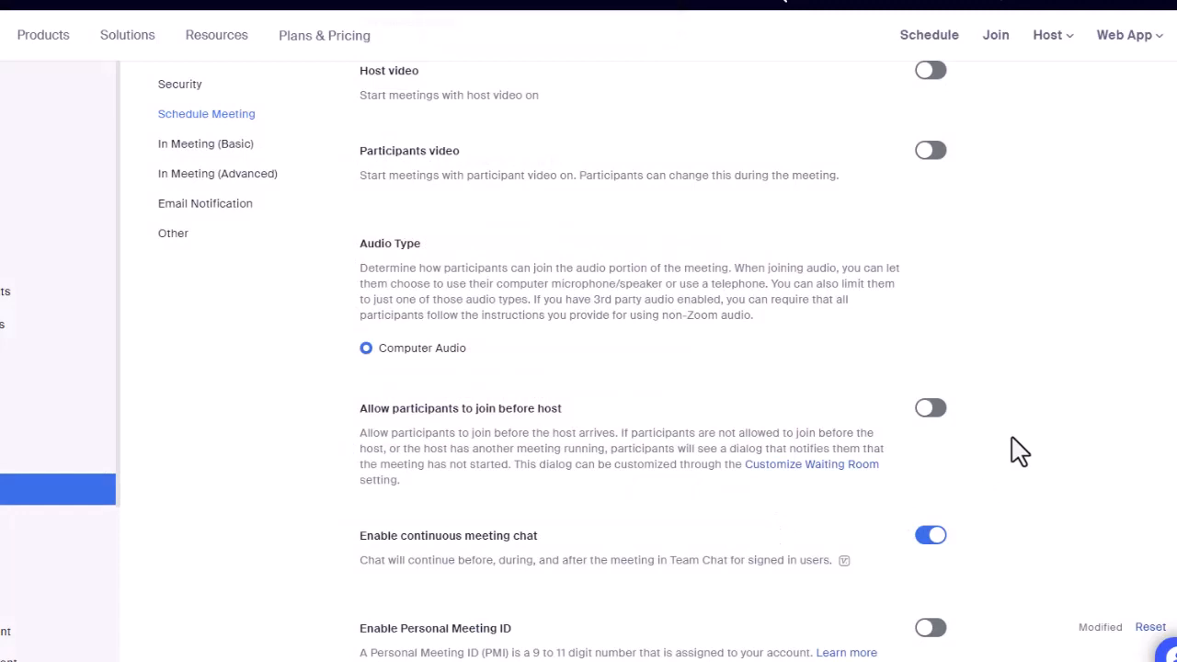
{"action": "scroll", "coordinate": [1019, 451], "scroll_direction": "down", "scroll_amount": 1}
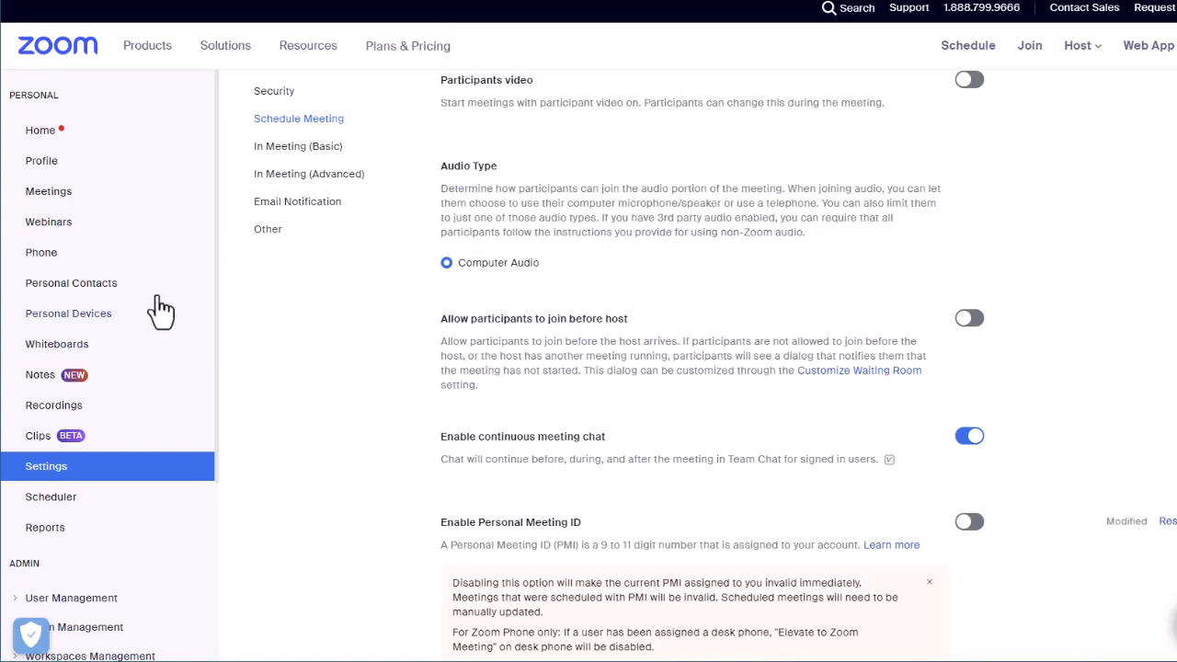
Begin scheduling a new meeting and set its start time to 02:30 PM.
{"action": "left_click", "coordinate": [75, 206]}
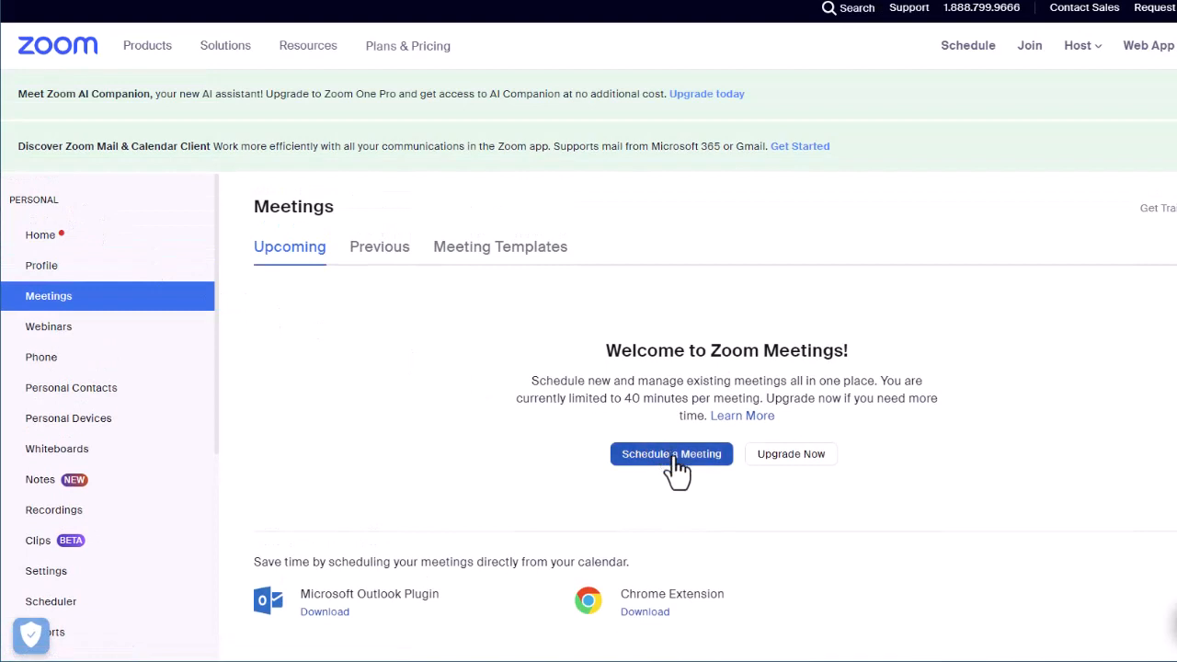
{"action": "left_click", "coordinate": [675, 458]}
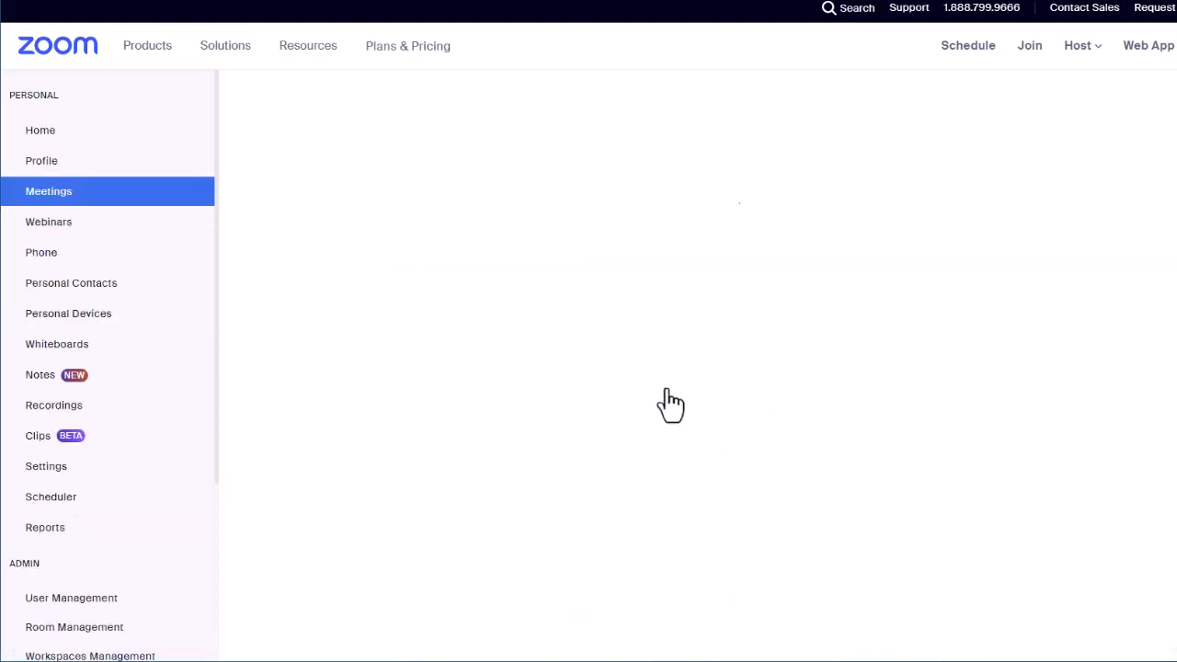
{"action": "left_click", "coordinate": [496, 368]}
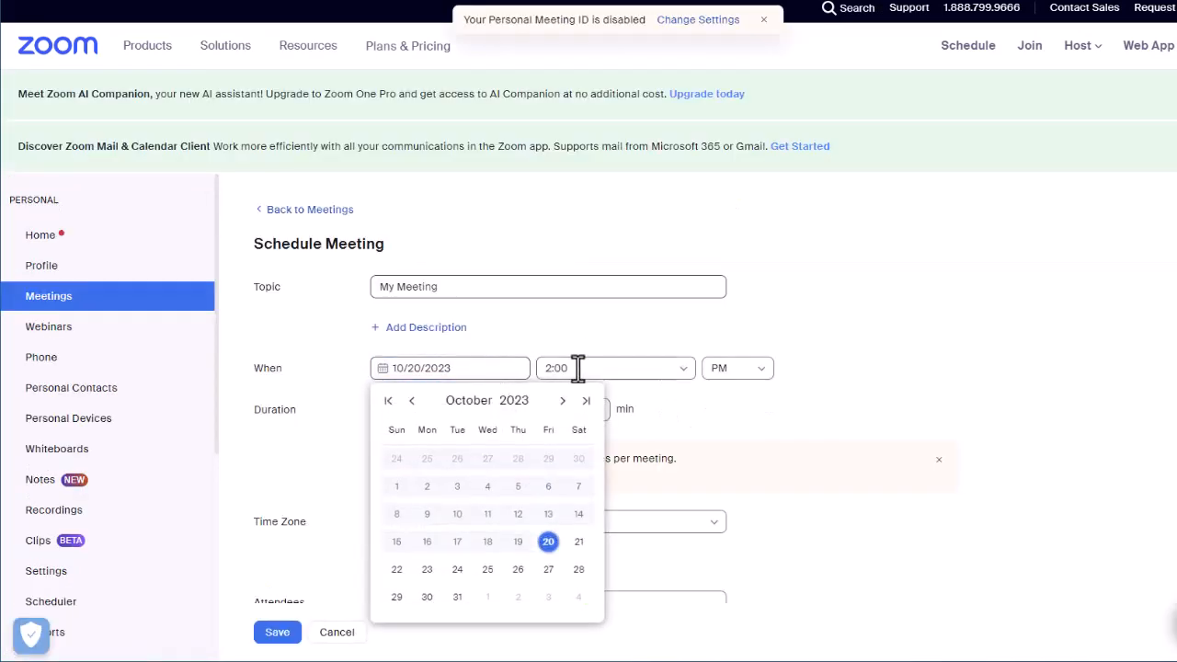
{"action": "left_click", "coordinate": [641, 368]}
{"action": "left_click", "coordinate": [563, 515]}
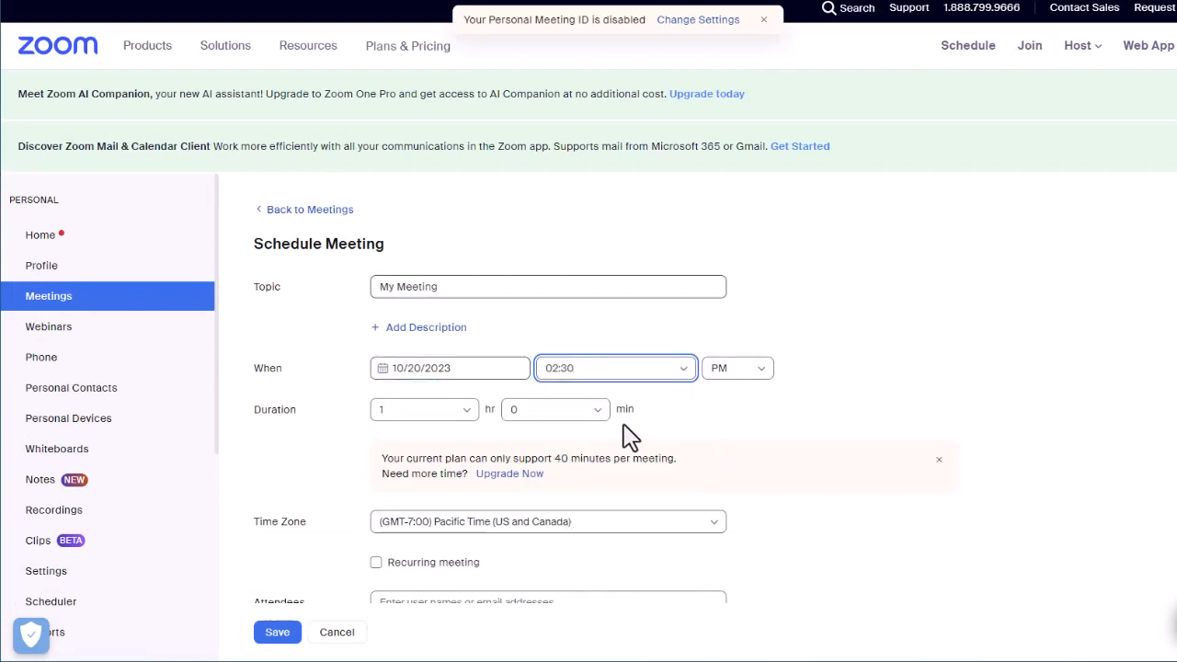
Set the meeting's duration to 0 hours 30 minutes.
{"action": "left_click", "coordinate": [578, 412]}
{"action": "left_click", "coordinate": [542, 486]}
{"action": "left_click", "coordinate": [469, 411]}
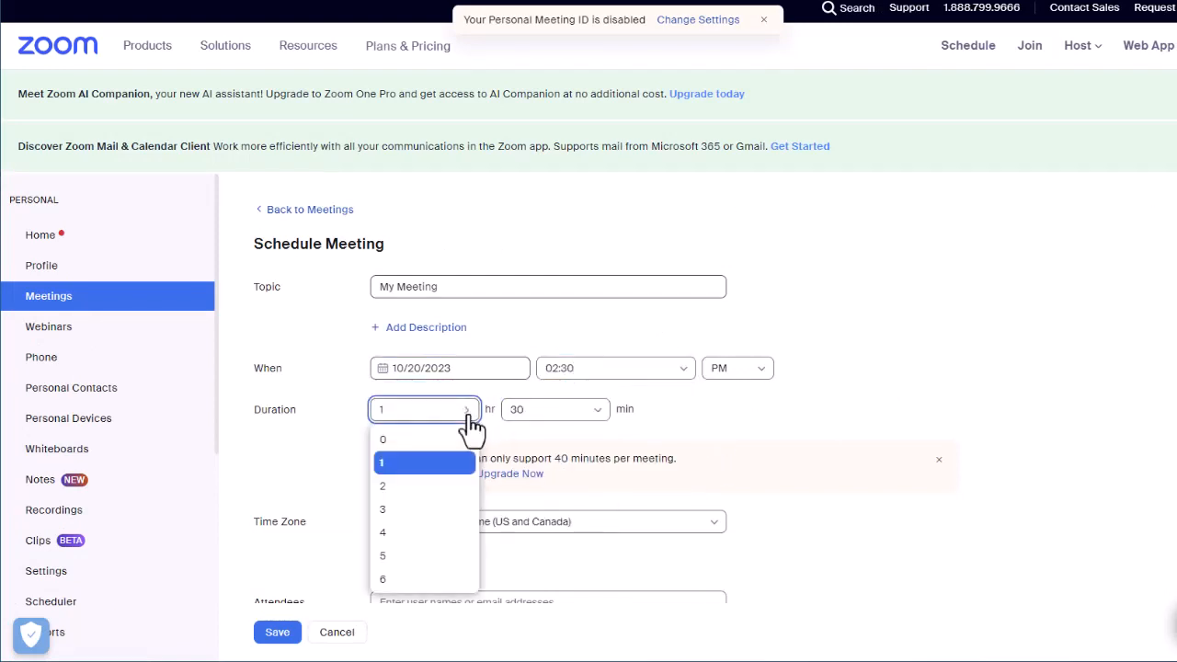
{"action": "left_click", "coordinate": [403, 441]}
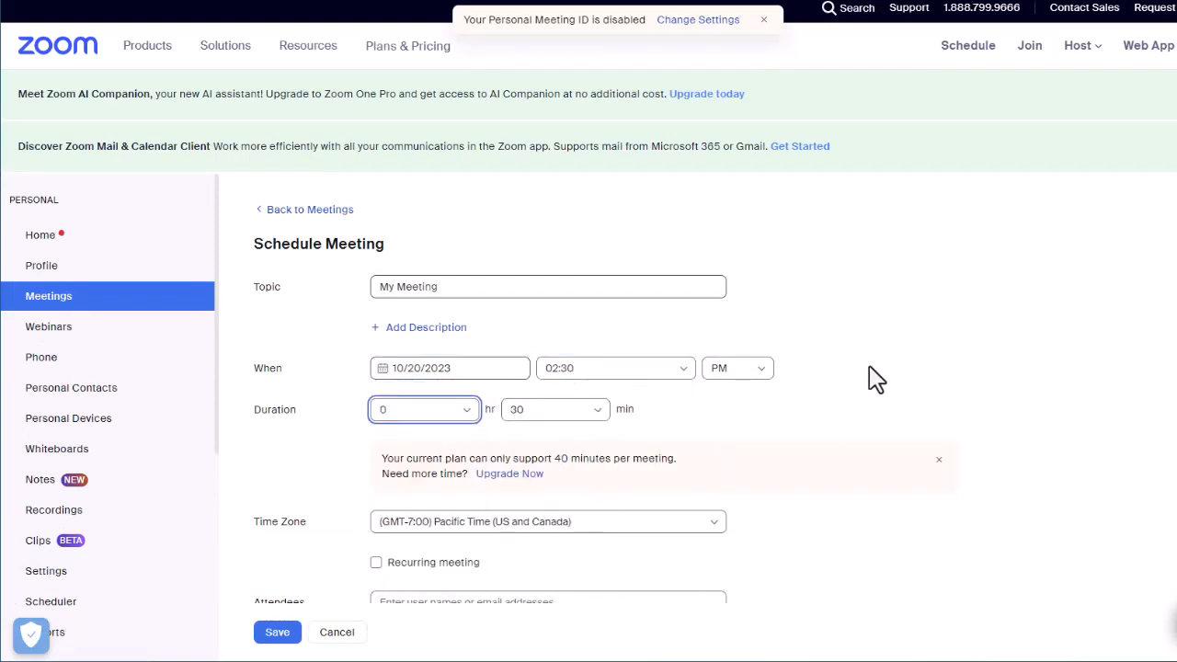
Set the meeting's time zone to (GMT-4:00) Montreal and its date to 10/23/2023.
{"action": "left_click", "coordinate": [708, 526]}
{"action": "scroll", "coordinate": [512, 454], "scroll_direction": "down", "scroll_amount": 3}
{"action": "scroll", "coordinate": [506, 442], "scroll_direction": "down", "scroll_amount": 2}
{"action": "left_click", "coordinate": [482, 428]}
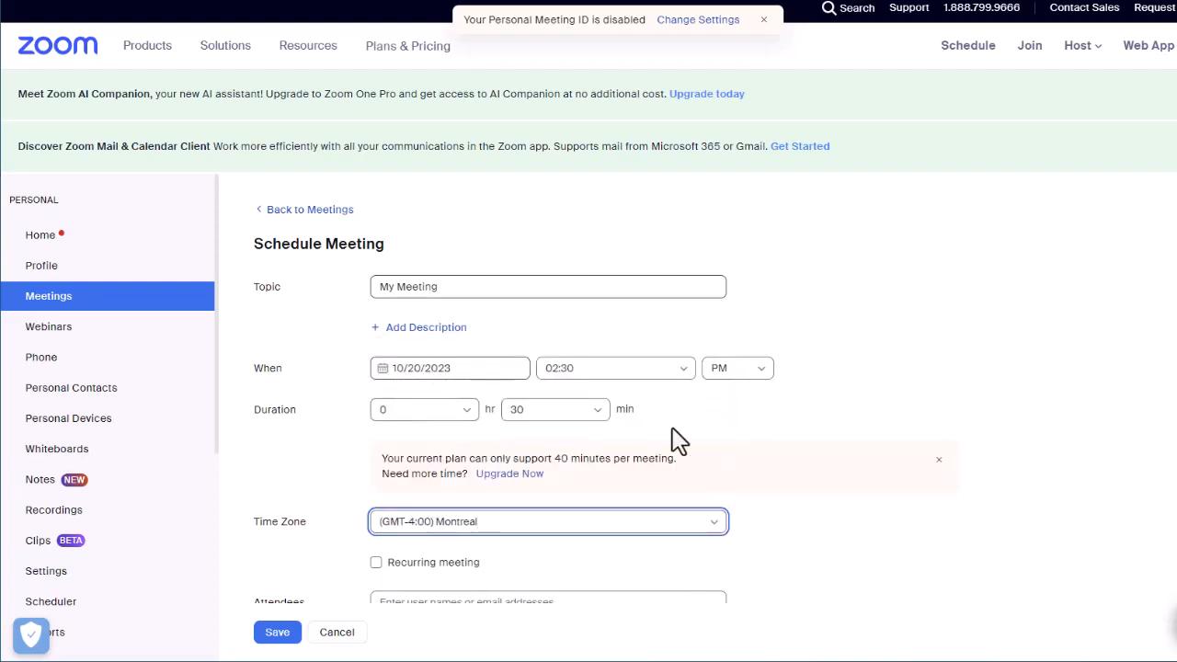
{"action": "left_click", "coordinate": [512, 368]}
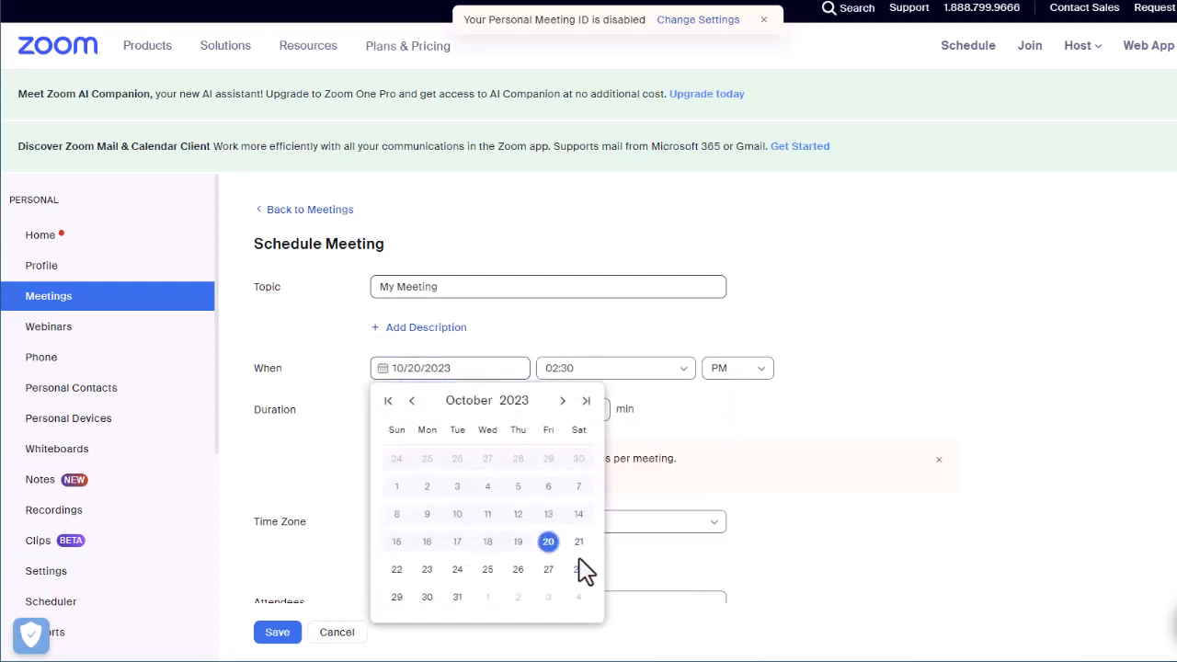
{"action": "left_click", "coordinate": [429, 576]}
Enable the option Mute participants upon entry for the meeting and save the meeting.
{"action": "scroll", "coordinate": [842, 349], "scroll_direction": "down", "scroll_amount": 4}
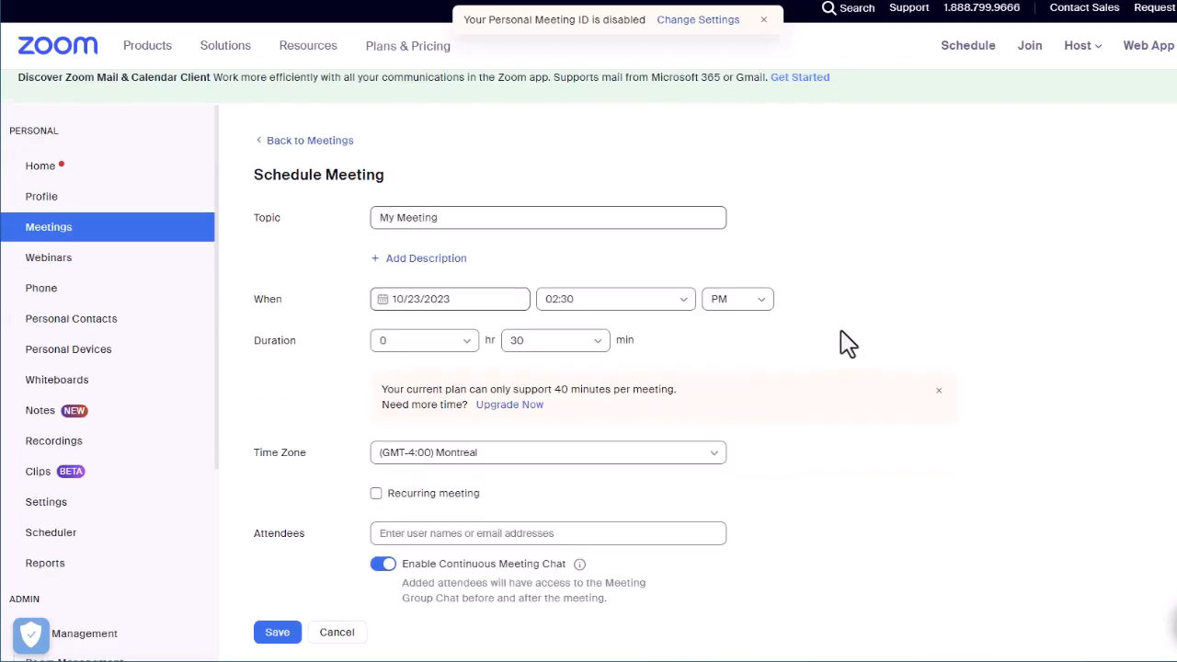
{"action": "scroll", "coordinate": [837, 363], "scroll_direction": "down", "scroll_amount": 2}
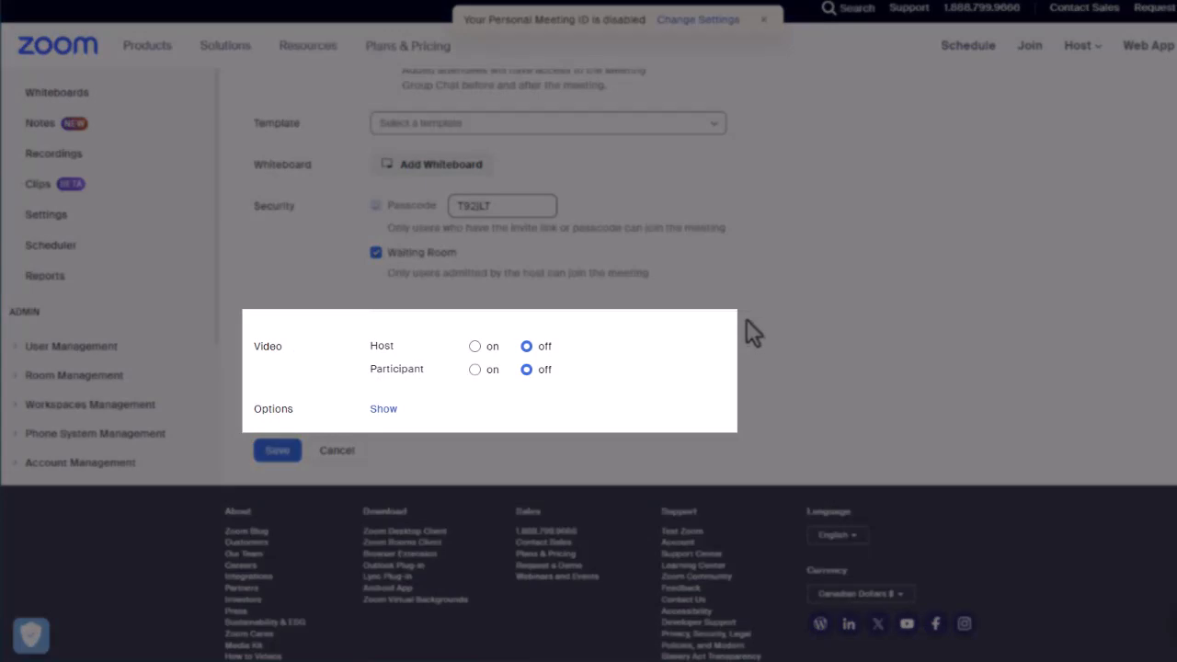
{"action": "left_click", "coordinate": [387, 409]}
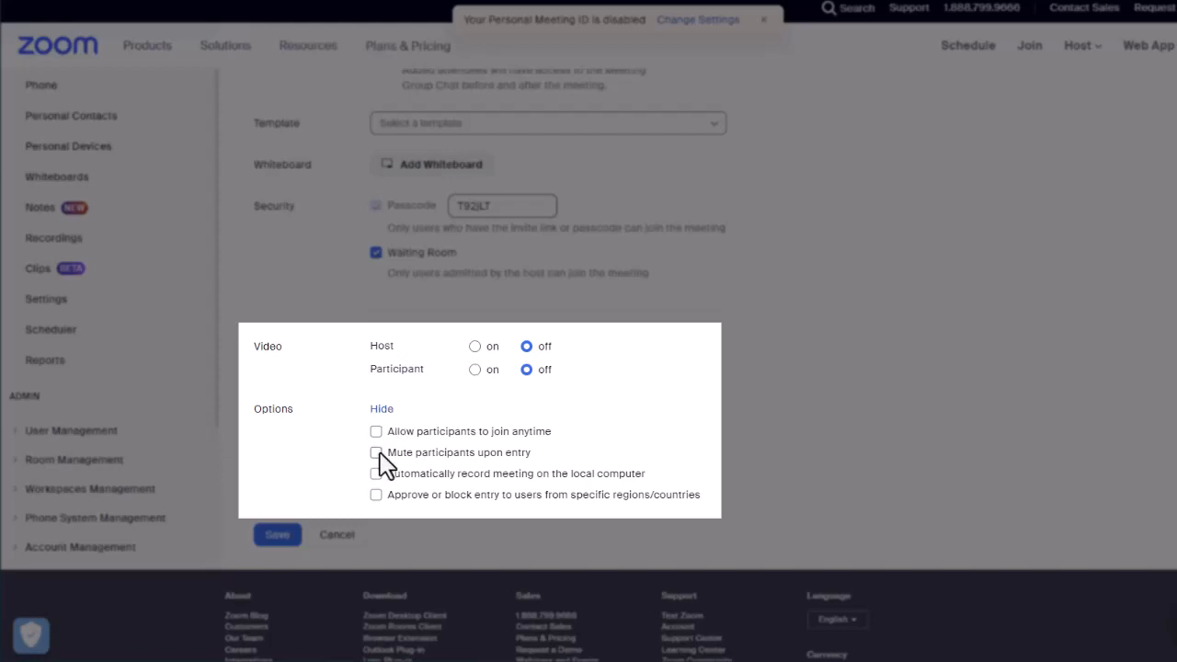
{"action": "left_click", "coordinate": [377, 452]}
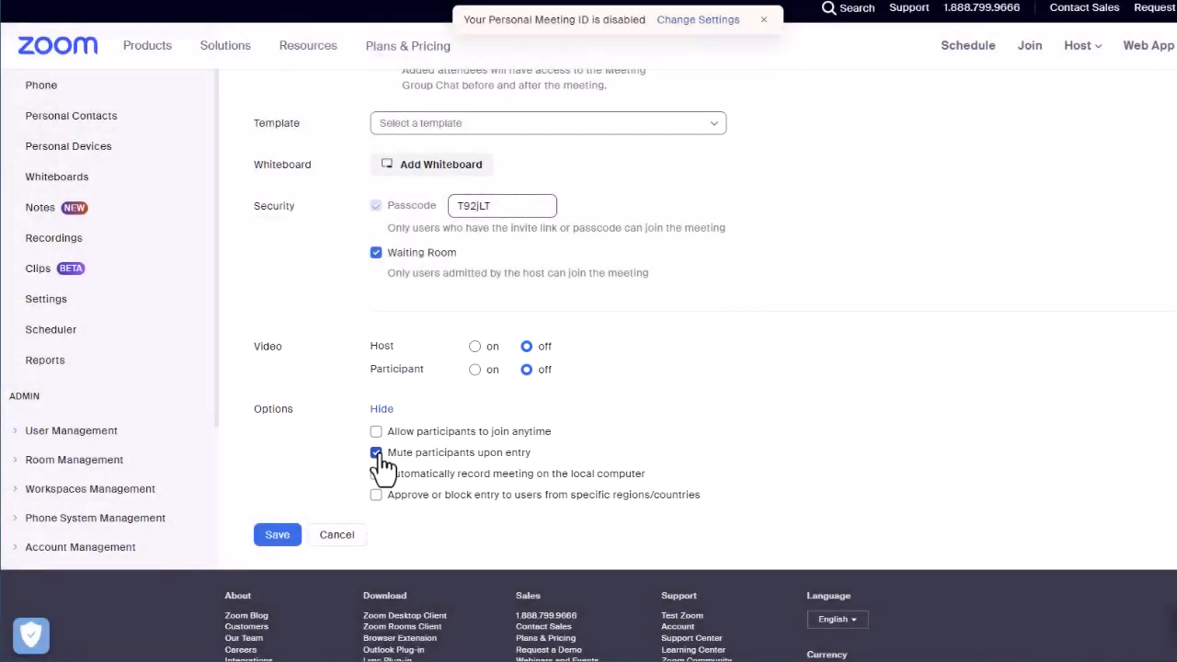
{"action": "left_click", "coordinate": [281, 545]}
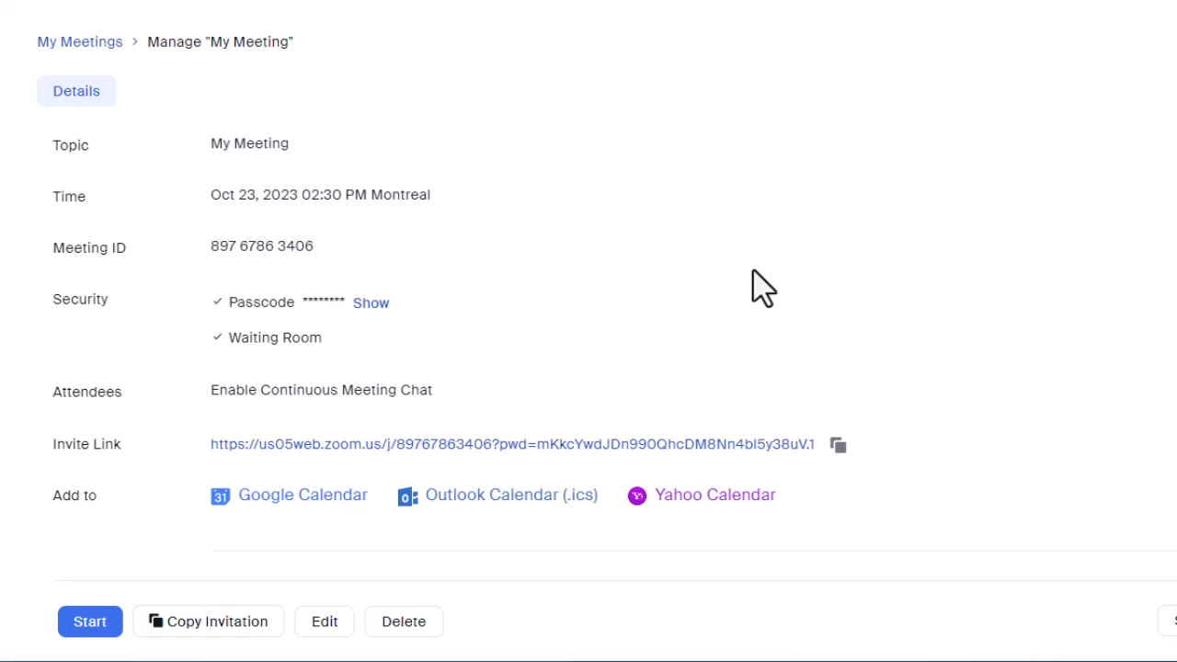
Copy the full invitation text of the scheduled meeting to the clipboard.
{"action": "scroll", "coordinate": [760, 288], "scroll_direction": "down", "scroll_amount": 2}
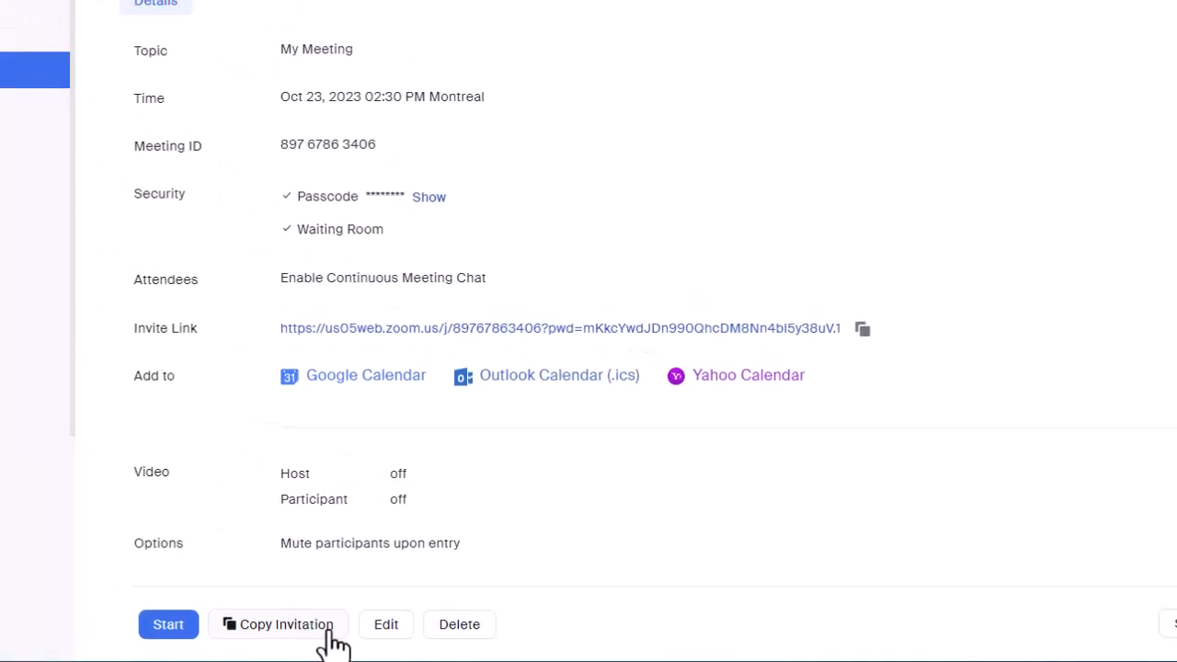
{"action": "left_click", "coordinate": [264, 628]}
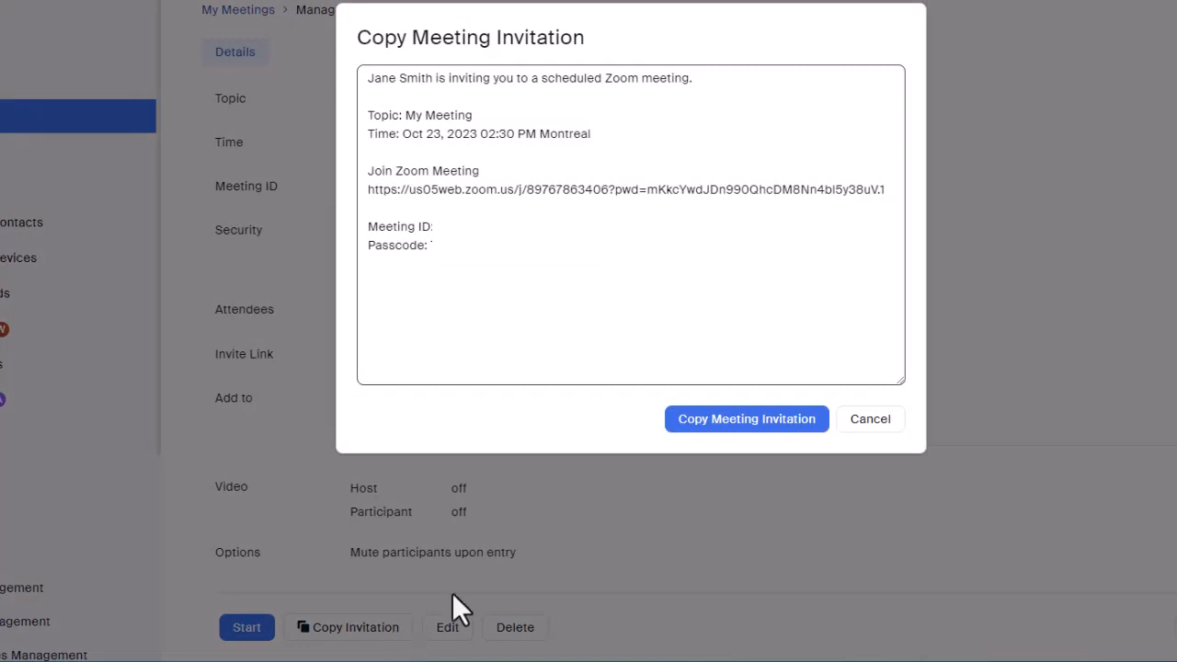
{"action": "left_click", "coordinate": [722, 422]}
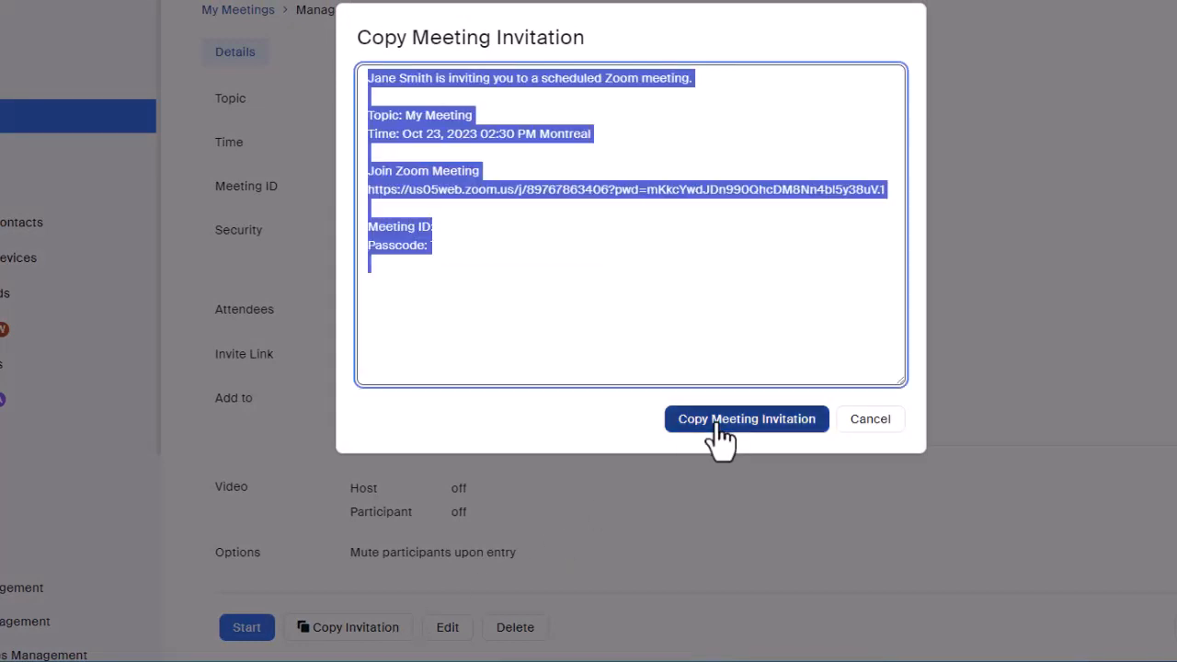
{"action": "left_click", "coordinate": [707, 287]}
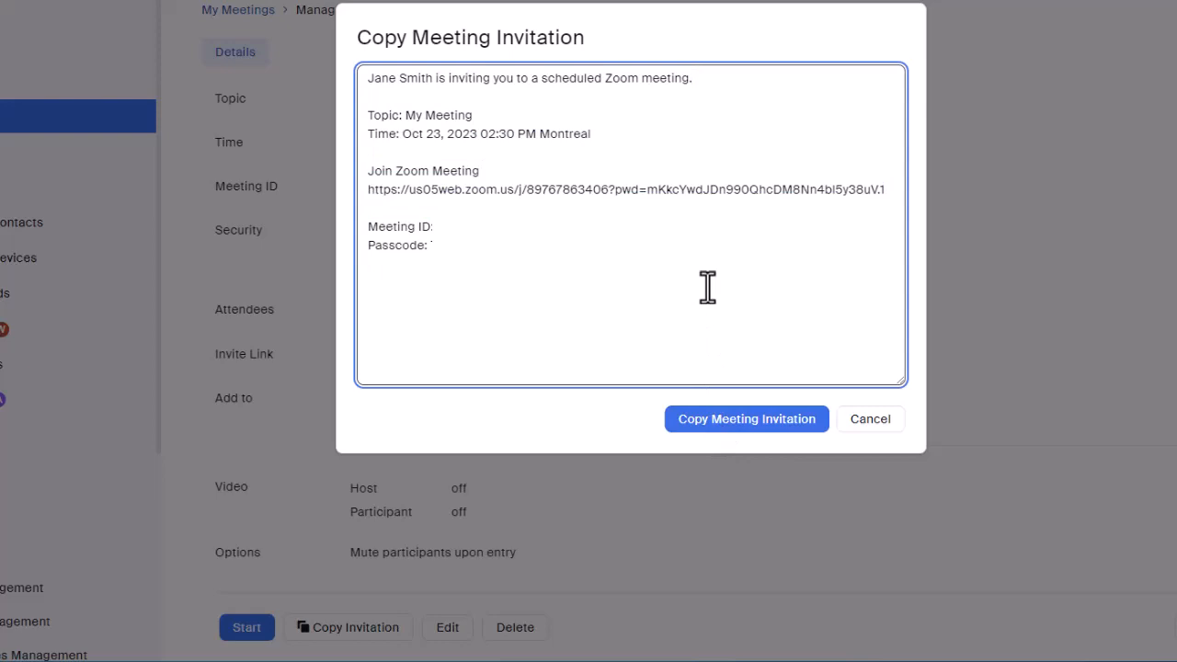
Close the invitation, start the scheduled meeting My Meeting from the upcoming meetings in the web portal and join with computer audio.
{"action": "left_click", "coordinate": [883, 426]}
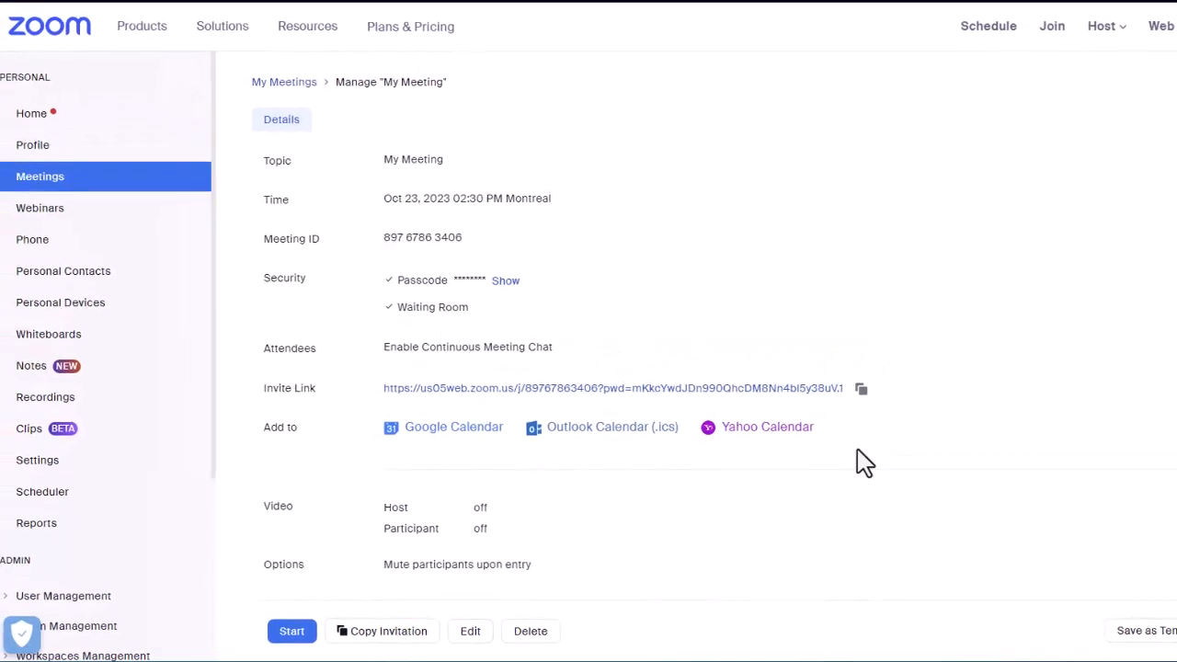
{"action": "left_click", "coordinate": [96, 184]}
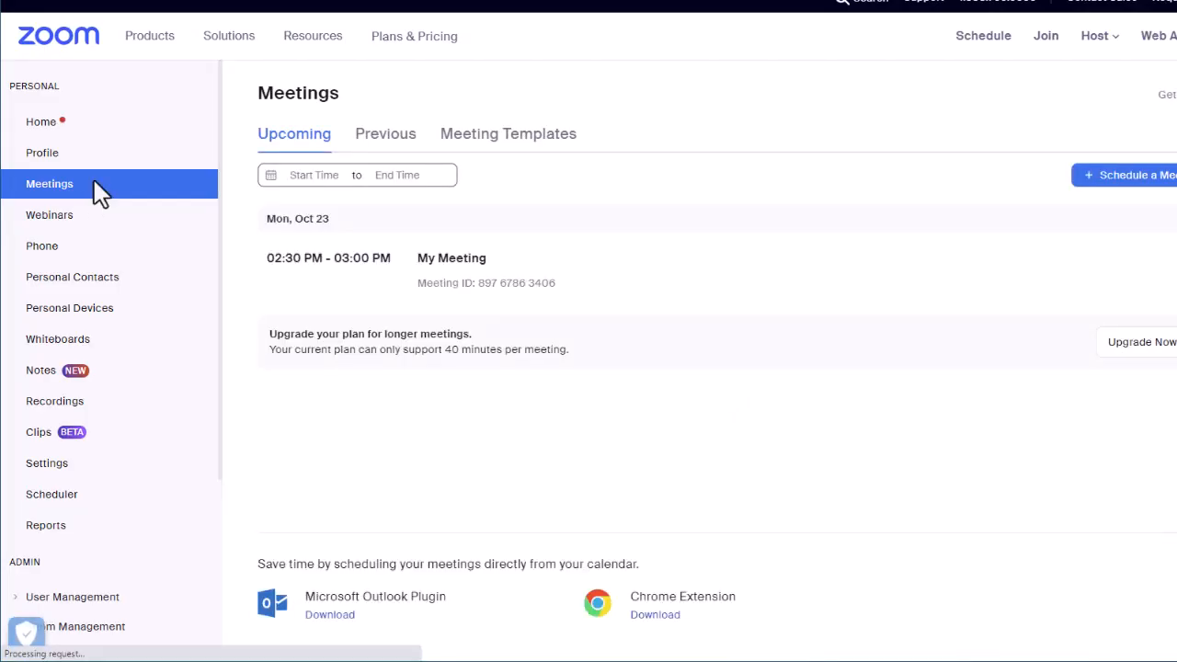
{"action": "mouse_move", "coordinate": [681, 303]}
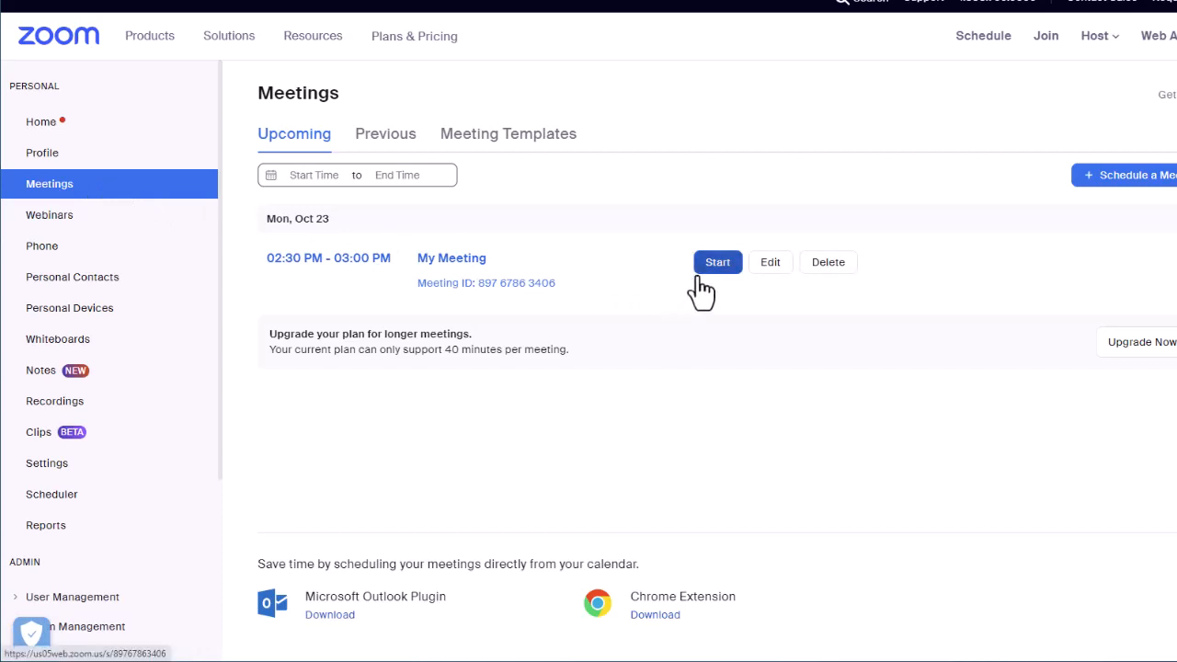
{"action": "left_click", "coordinate": [710, 269]}
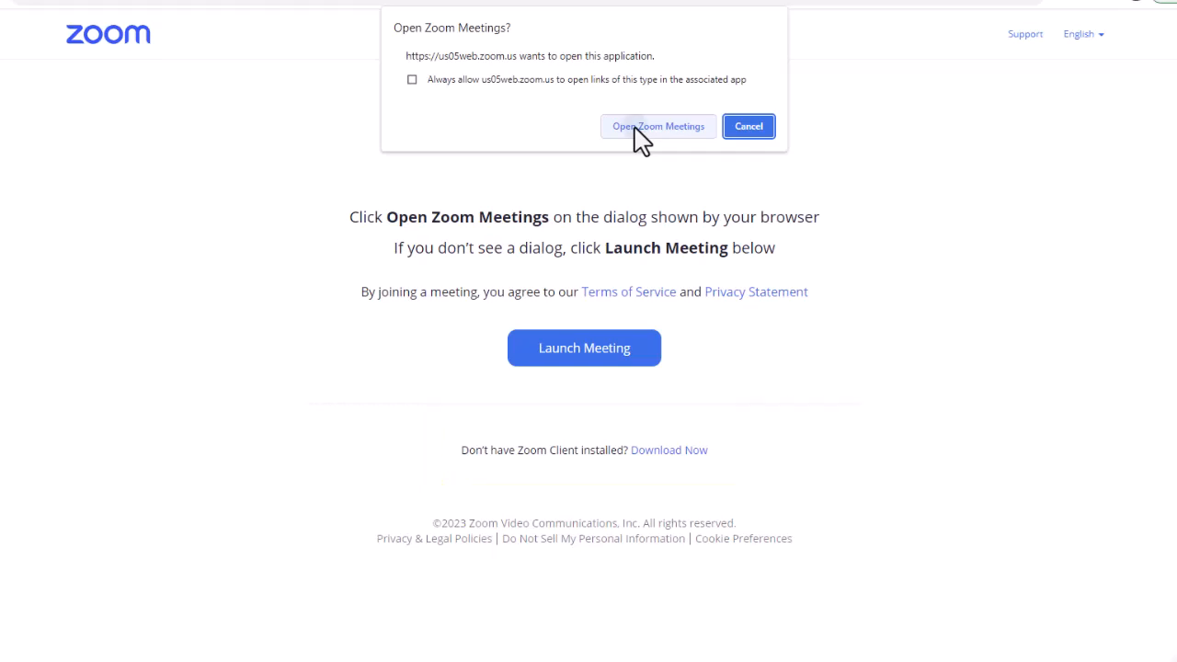
{"action": "left_click", "coordinate": [641, 129]}
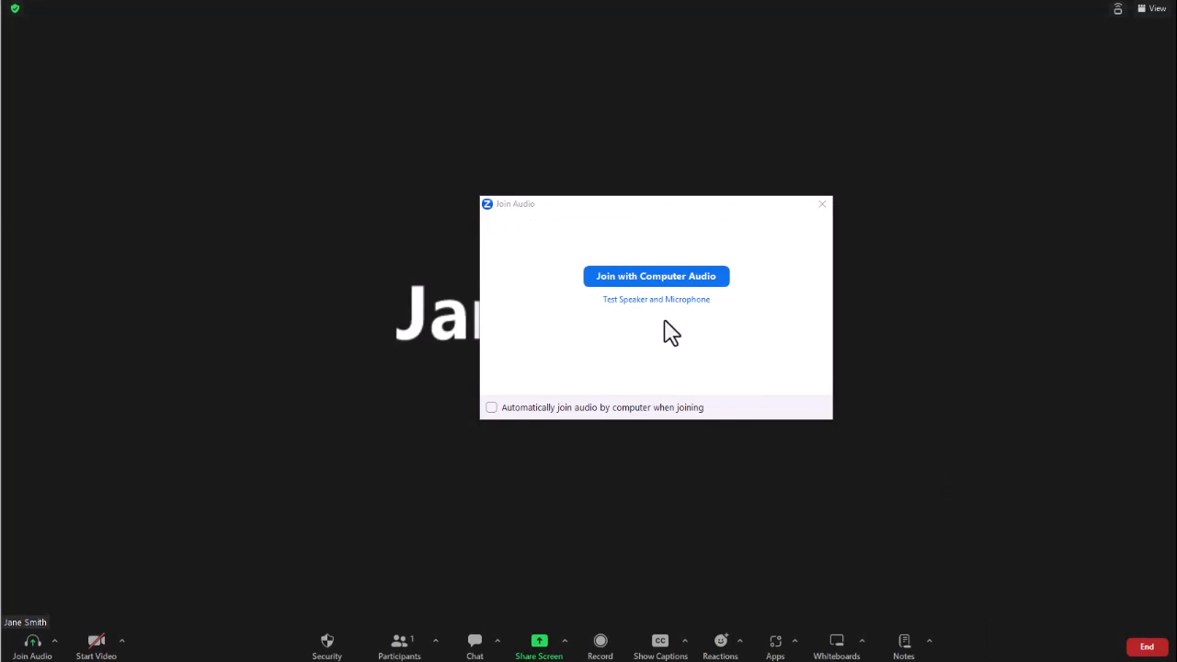
{"action": "left_click", "coordinate": [642, 276]}
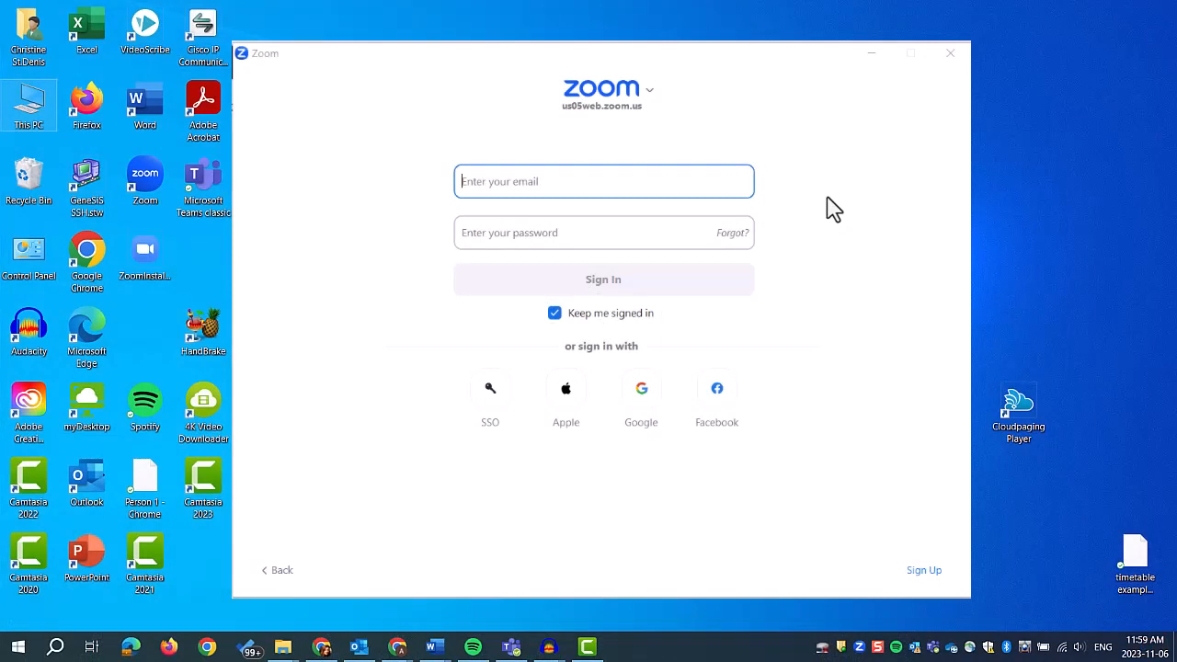
Switch to the Zoom desktop client and enter the account's e-mail and password to sign in.
{"action": "left_click", "coordinate": [672, 182]}
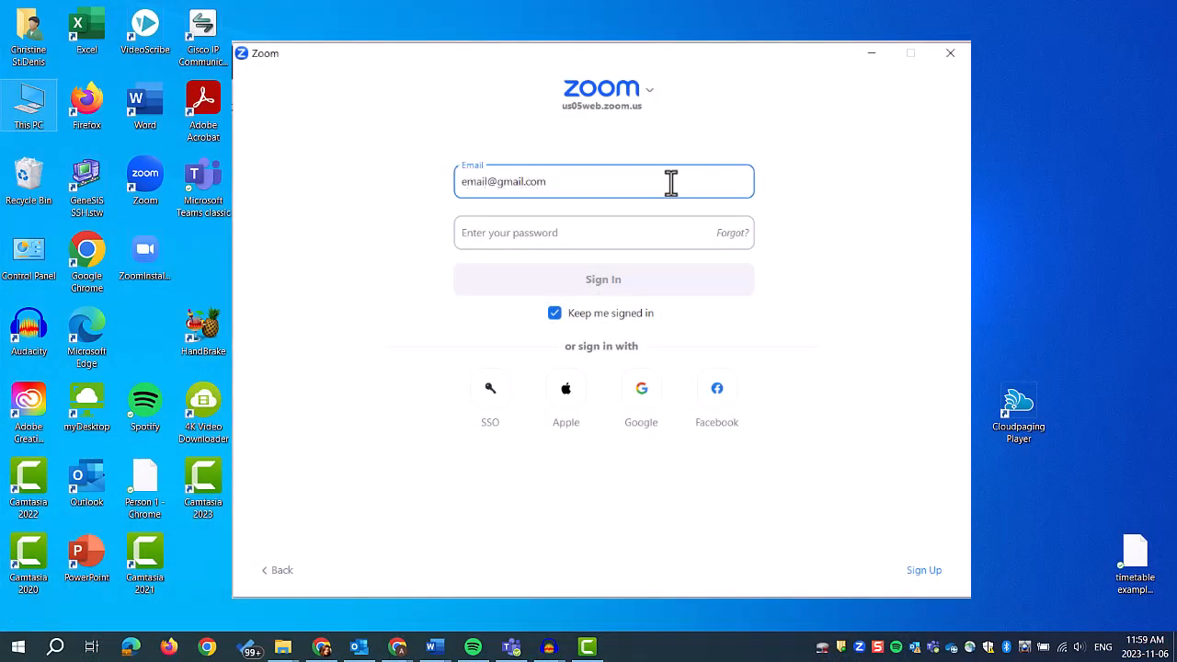
{"action": "key", "text": "Tab"}
{"action": "type", "text": "*"}
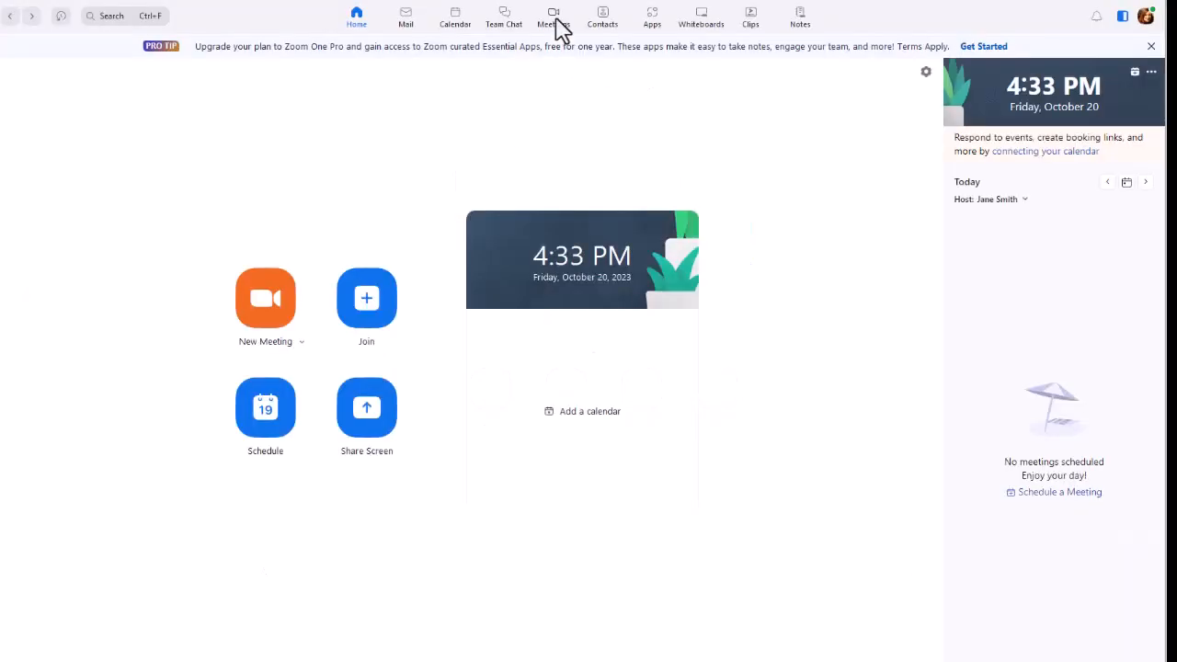
Start the scheduled meeting from the desktop client's meeting list and join with computer audio.
{"action": "left_click", "coordinate": [555, 26]}
{"action": "left_click", "coordinate": [294, 197]}
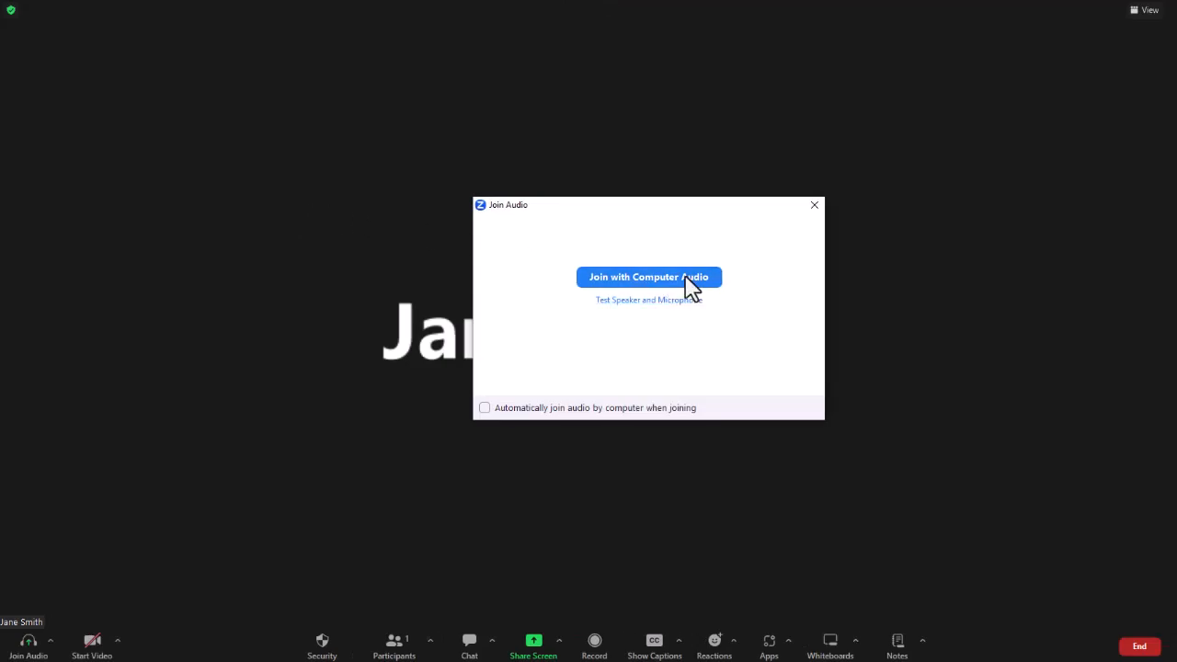
{"action": "left_click", "coordinate": [687, 278]}
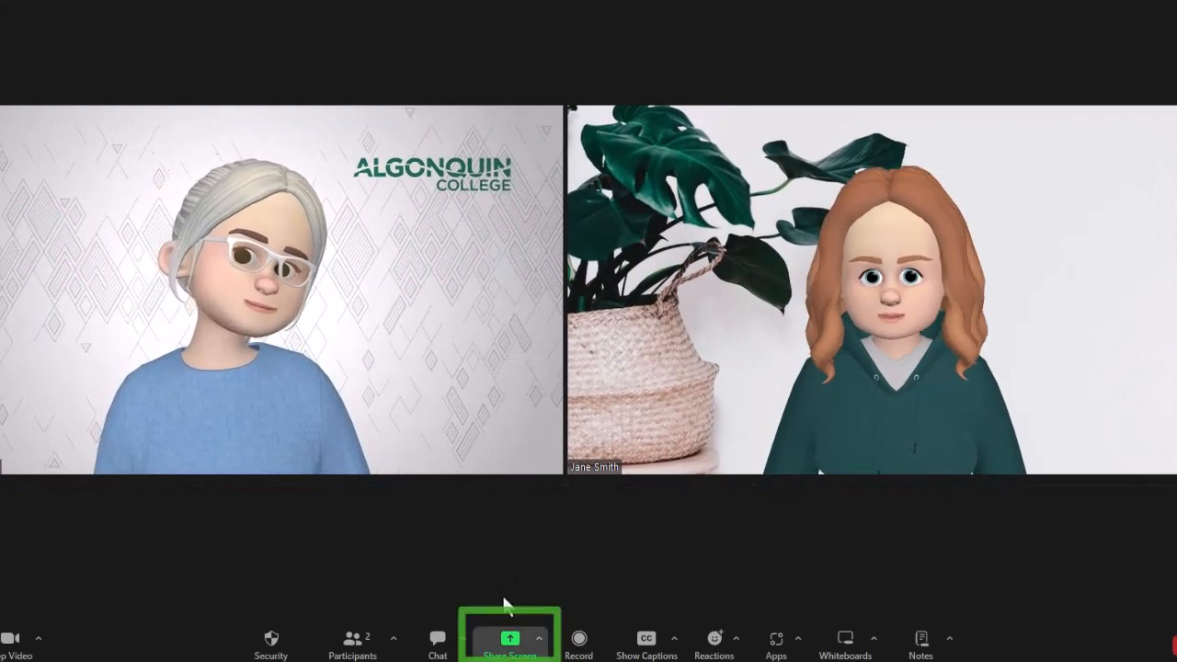
Share the Algonquin College - Google Chrome window with the meeting participants.
{"action": "left_click", "coordinate": [511, 644]}
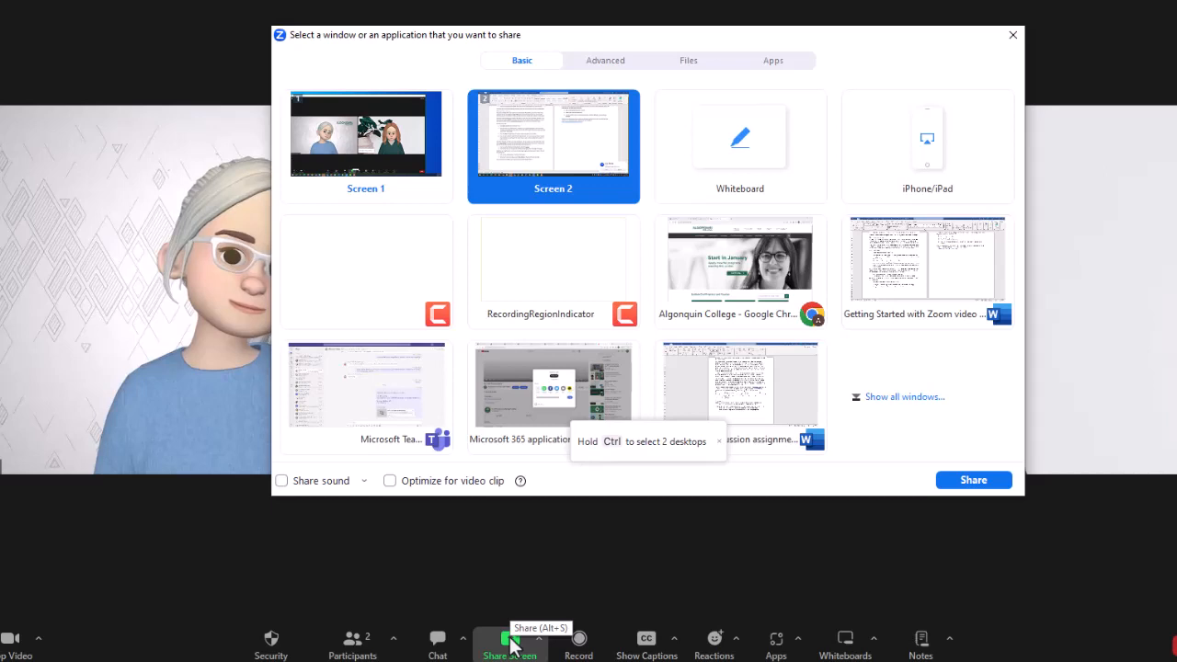
{"action": "left_click", "coordinate": [758, 269]}
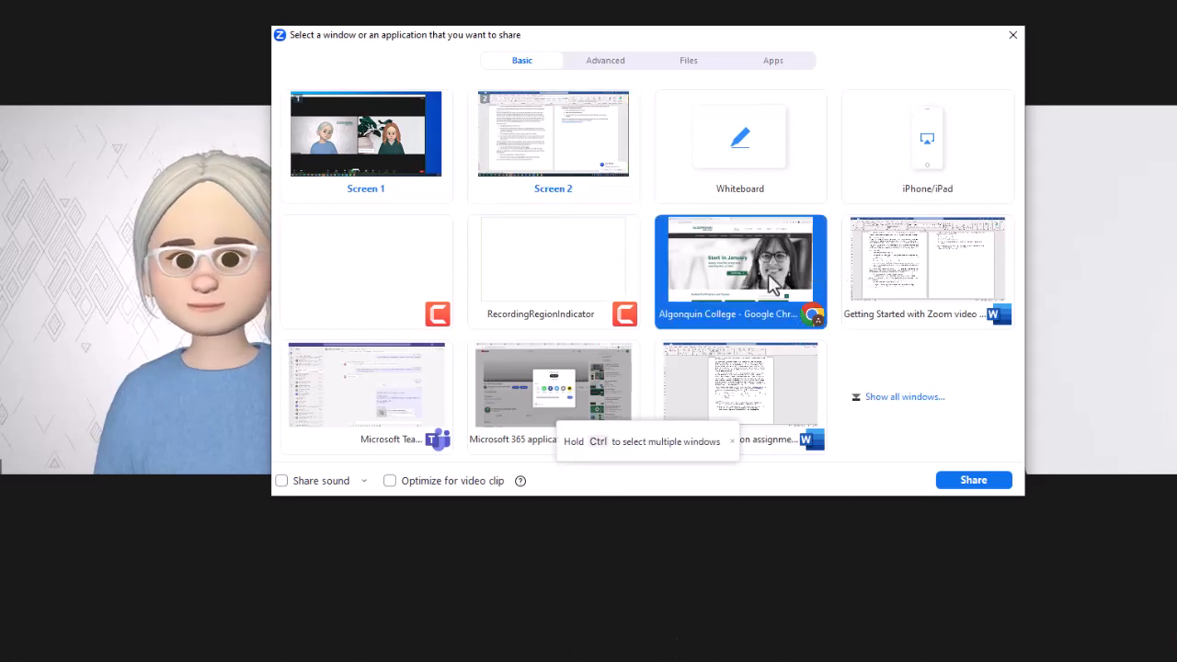
{"action": "left_click", "coordinate": [973, 482]}
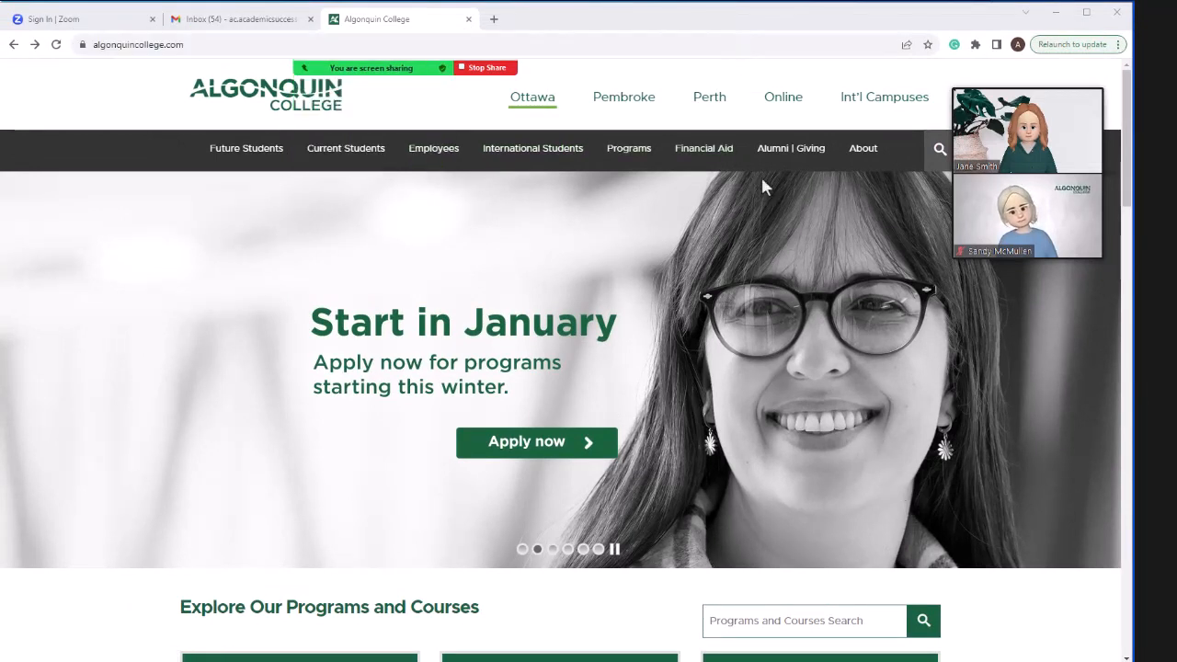
Annotate the shared page with a pen circle around Current Students and an arrow pointing towards it, and stop sharing the screen.
{"action": "mouse_move", "coordinate": [490, 66]}
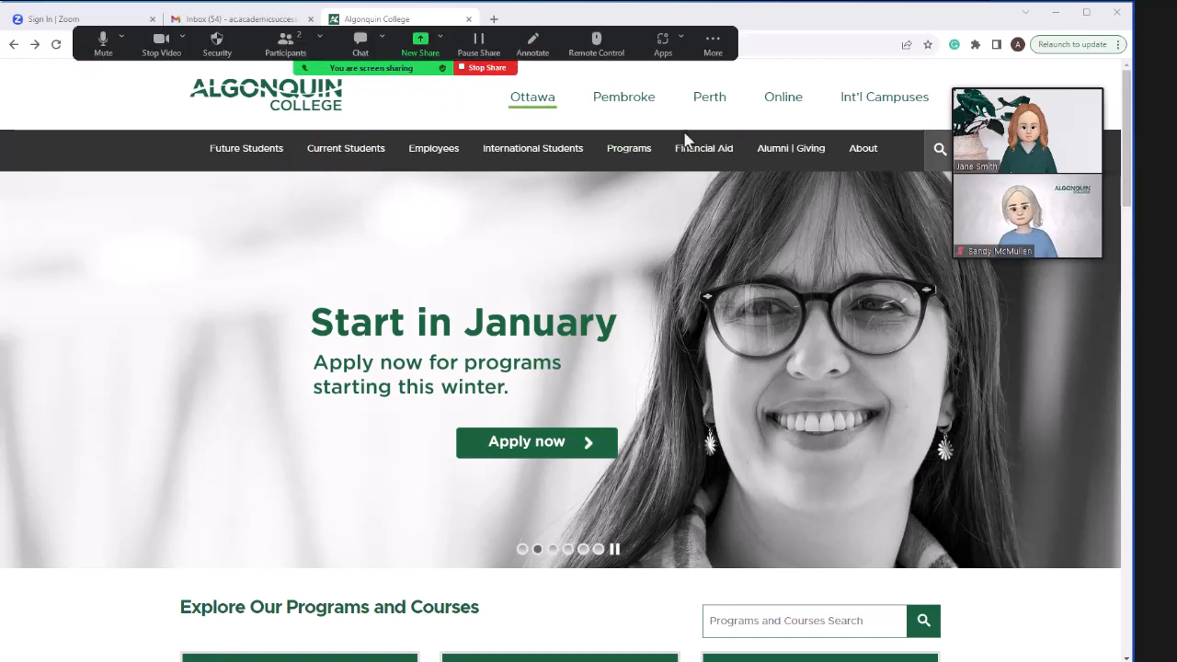
{"action": "left_click", "coordinate": [533, 46]}
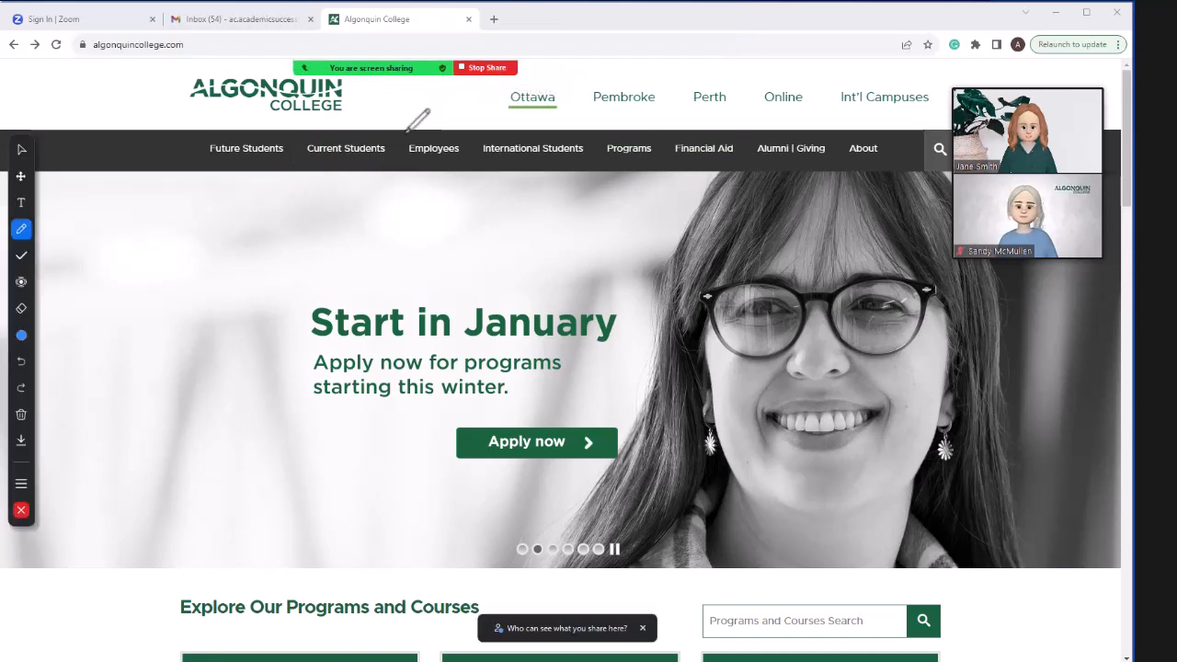
{"action": "mouse_move", "coordinate": [397, 139]}
{"action": "left_mouse_down"}
{"action": "mouse_move", "coordinate": [298, 121]}
{"action": "mouse_move", "coordinate": [421, 161]}
{"action": "mouse_move", "coordinate": [395, 125]}
{"action": "left_mouse_up"}
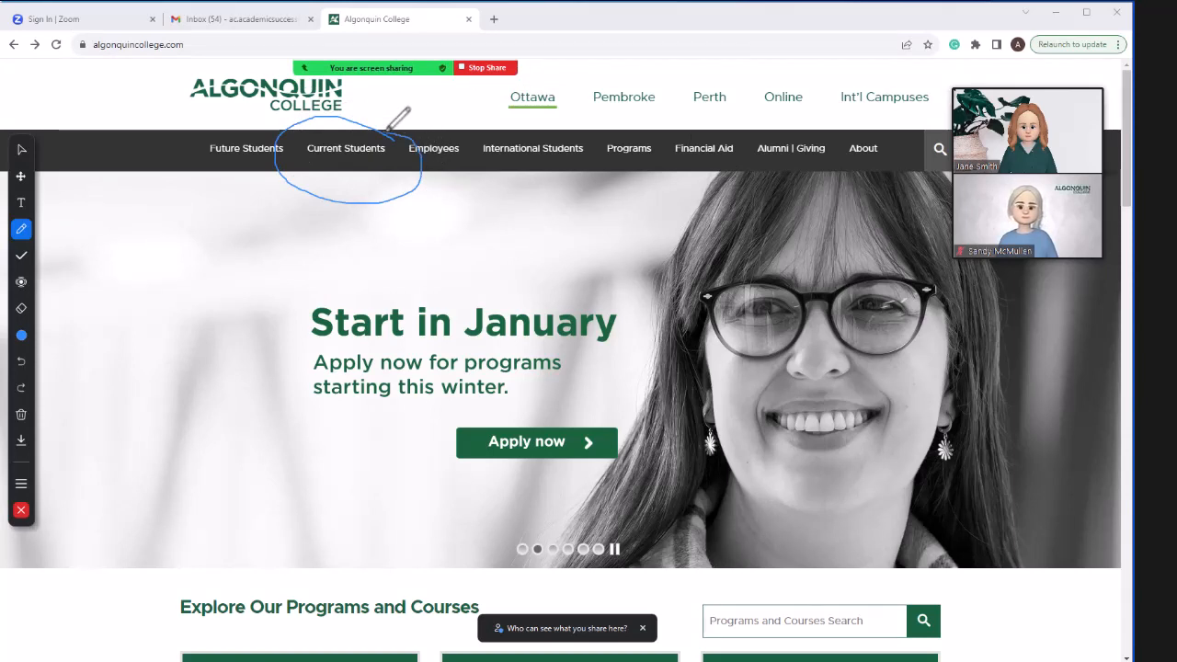
{"action": "left_click", "coordinate": [21, 283]}
{"action": "left_click", "coordinate": [53, 314]}
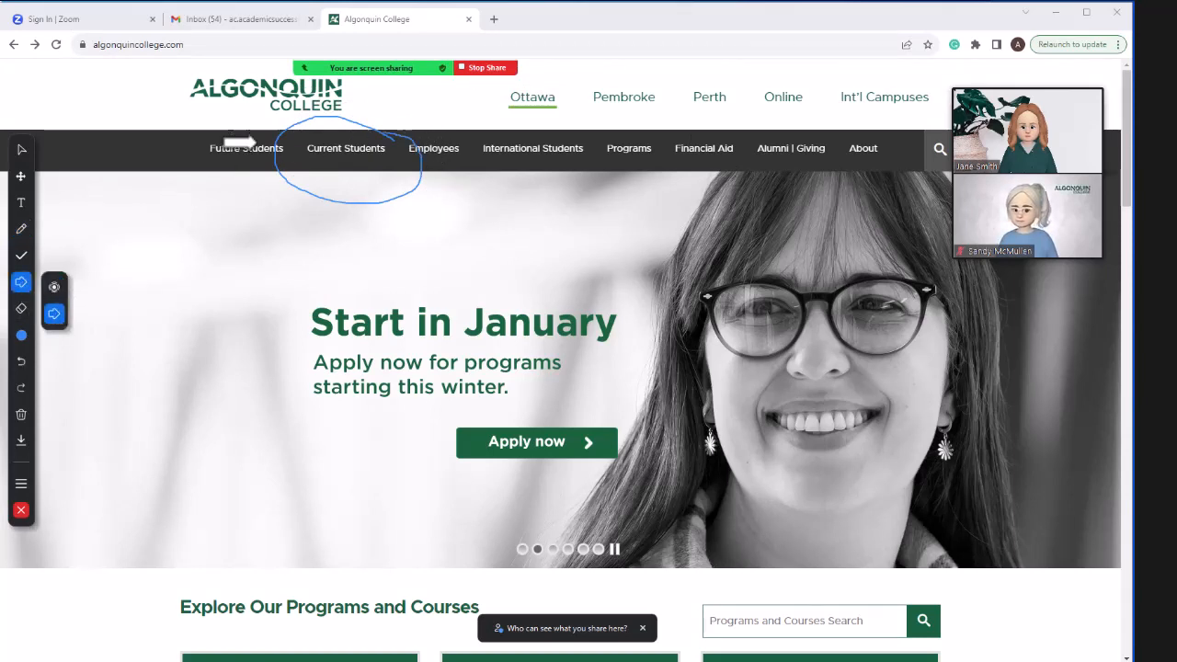
{"action": "left_click", "coordinate": [264, 136]}
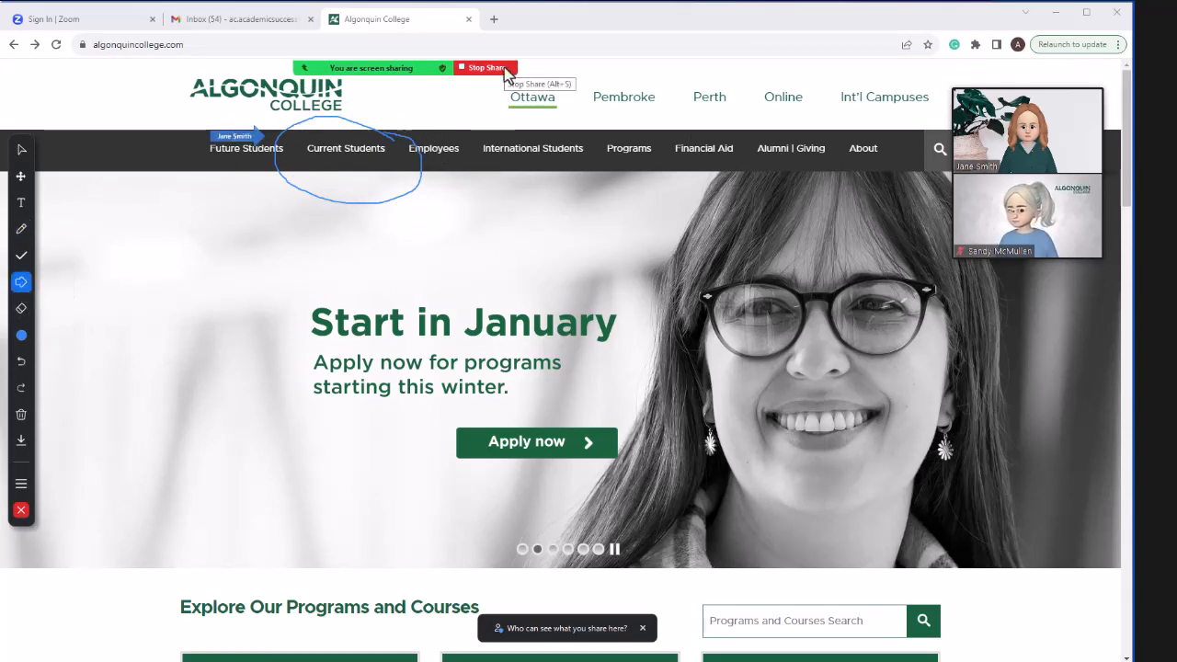
{"action": "left_click", "coordinate": [504, 68]}
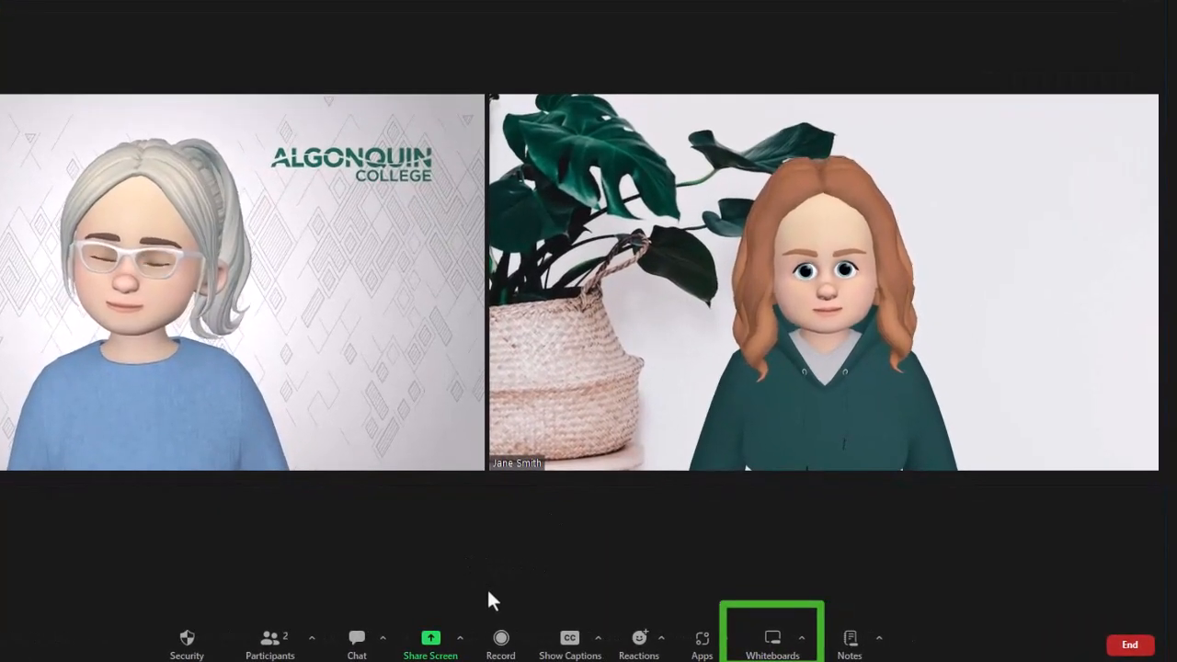
Create a new meeting whiteboard in Collaborating mode with persistent access allowed, and dismiss its tool tour.
{"action": "left_click", "coordinate": [762, 644]}
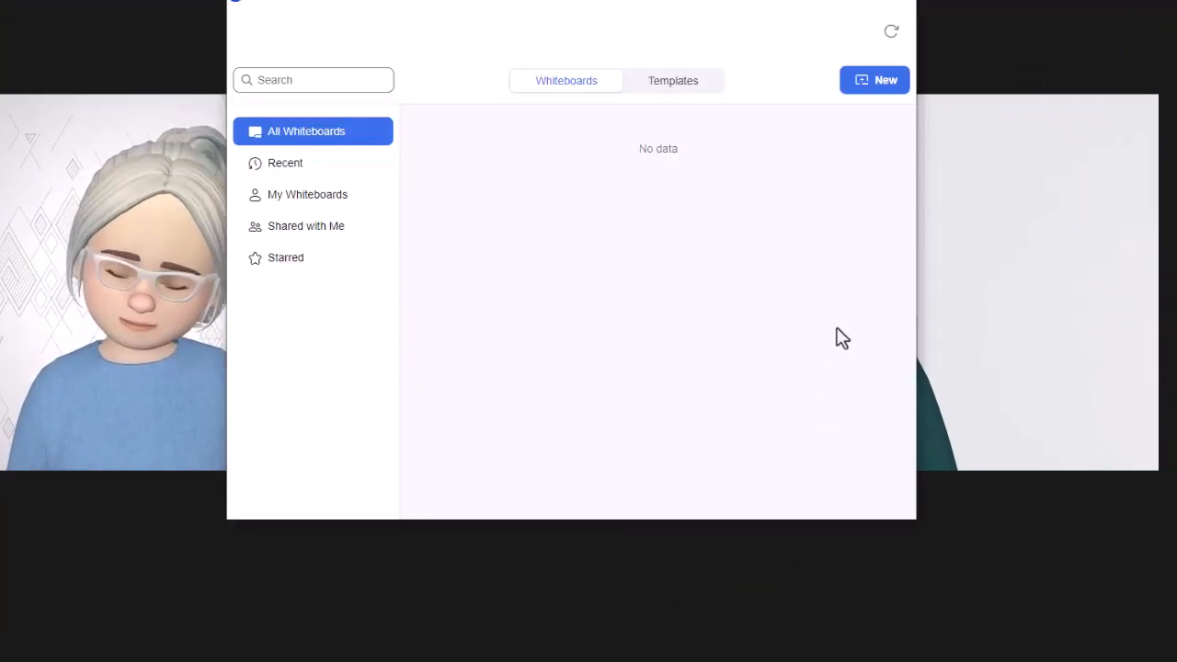
{"action": "left_click", "coordinate": [879, 83]}
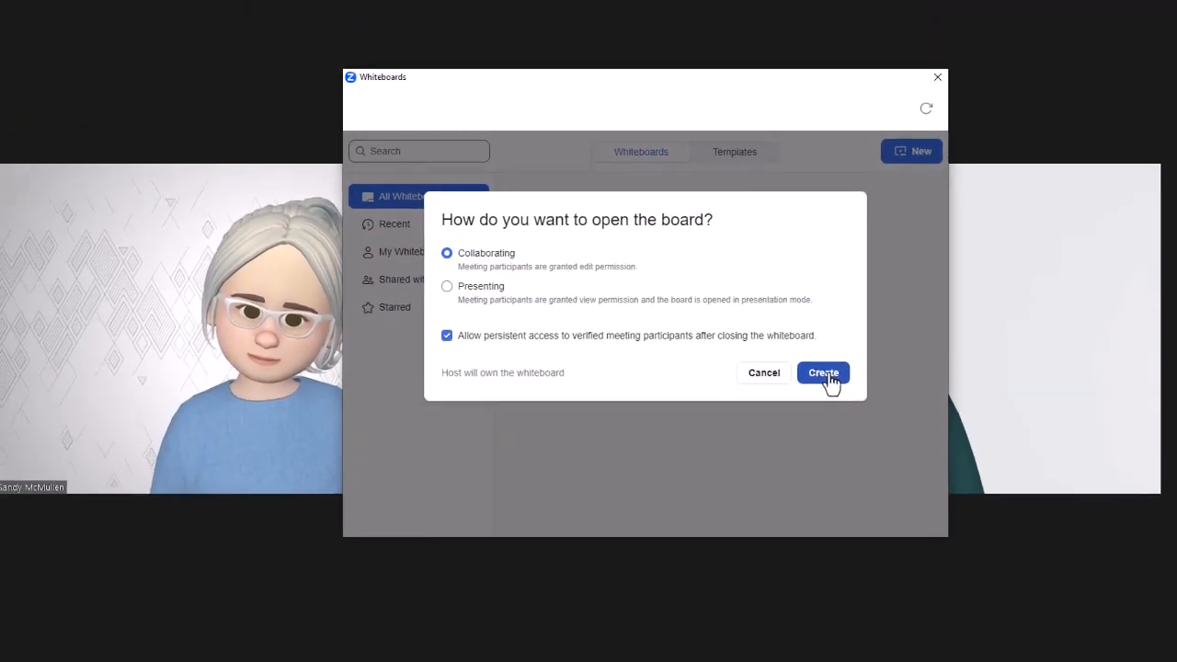
{"action": "left_click", "coordinate": [827, 379]}
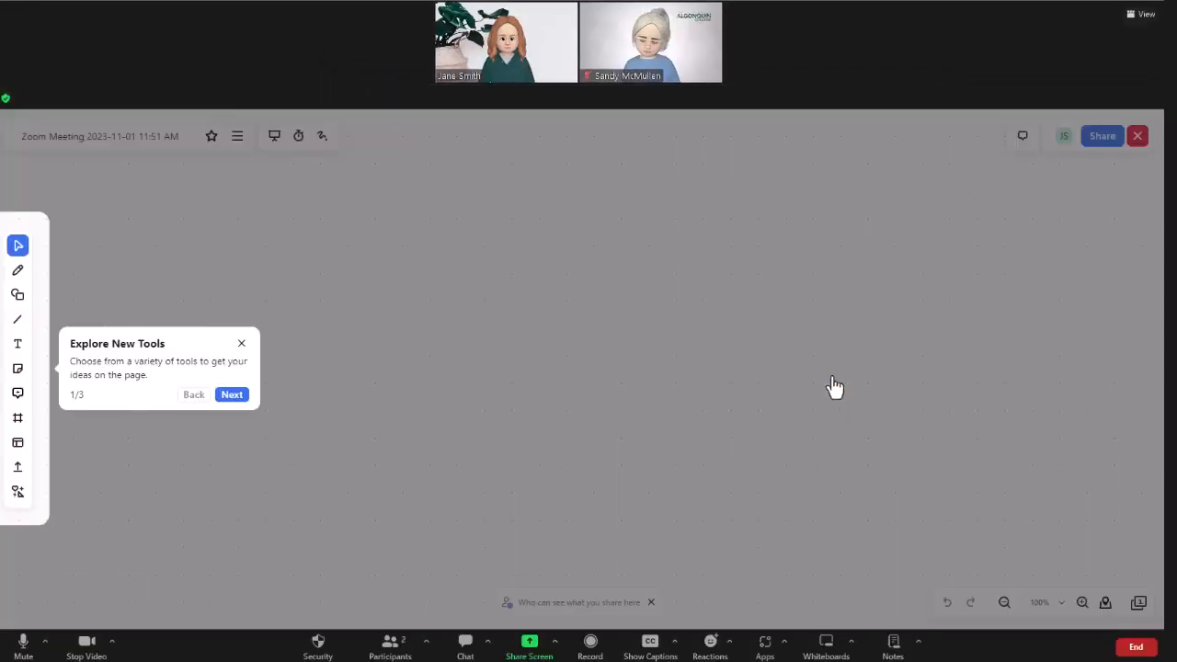
{"action": "left_click", "coordinate": [241, 343]}
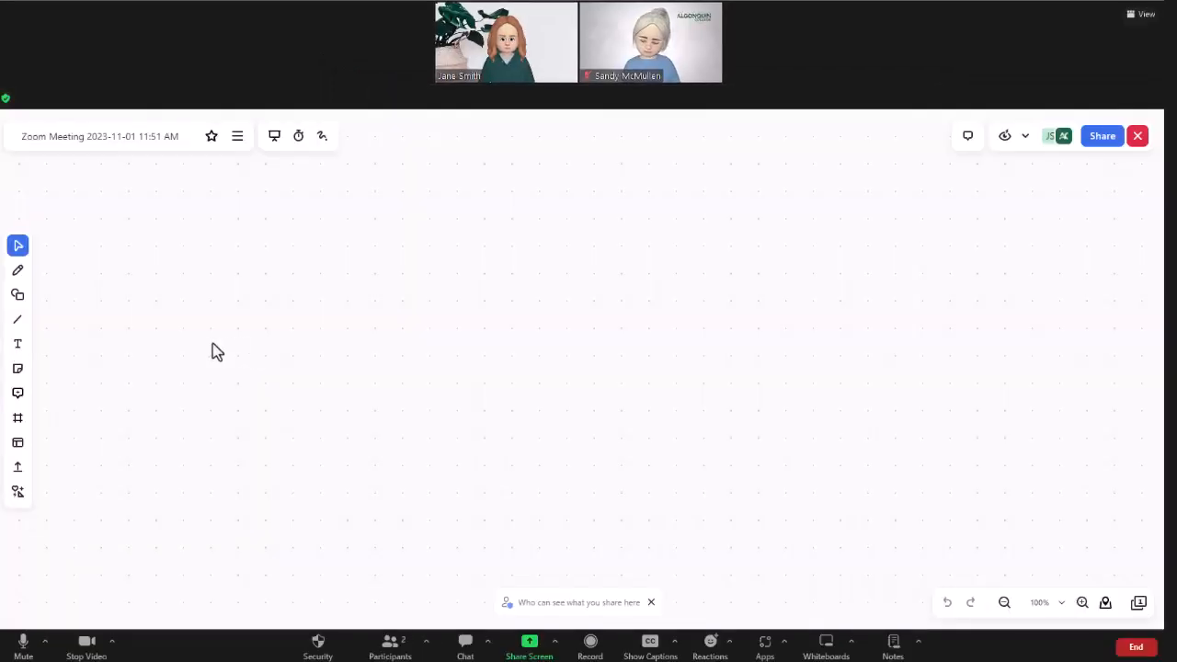
Add a wide text box reading "brainstorming" near the upper edge of the whiteboard.
{"action": "left_click", "coordinate": [17, 344]}
{"action": "left_click_drag", "start_coordinate": [346, 209], "coordinate": [730, 239]}
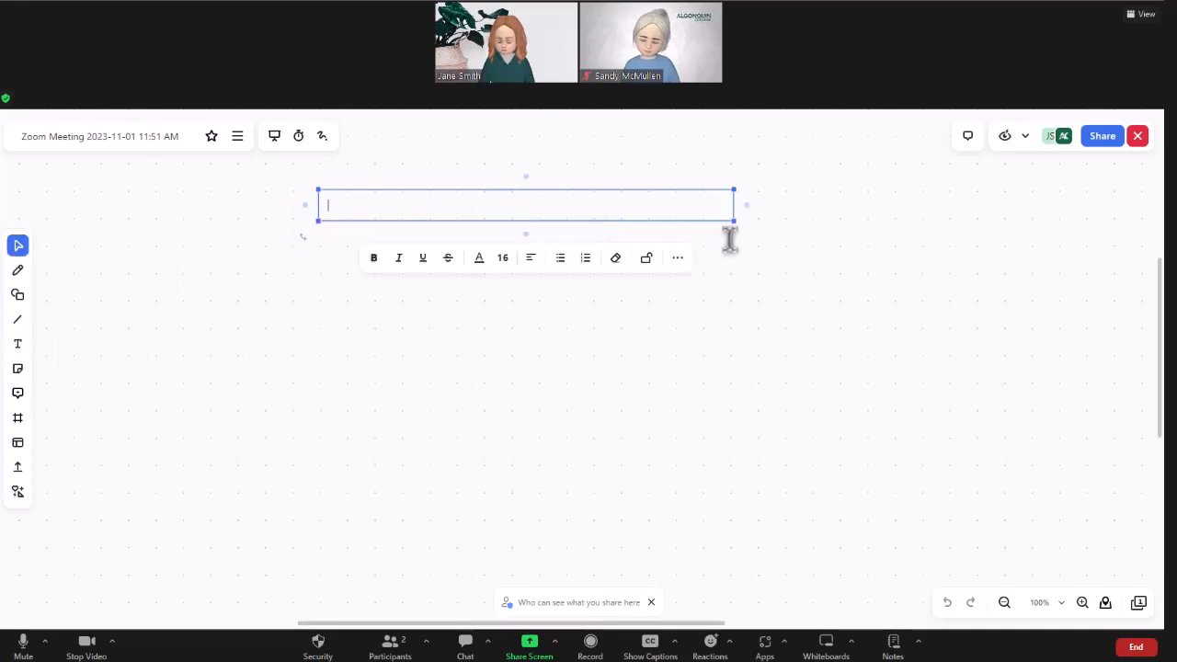
{"action": "type", "text": "brainstorming"}
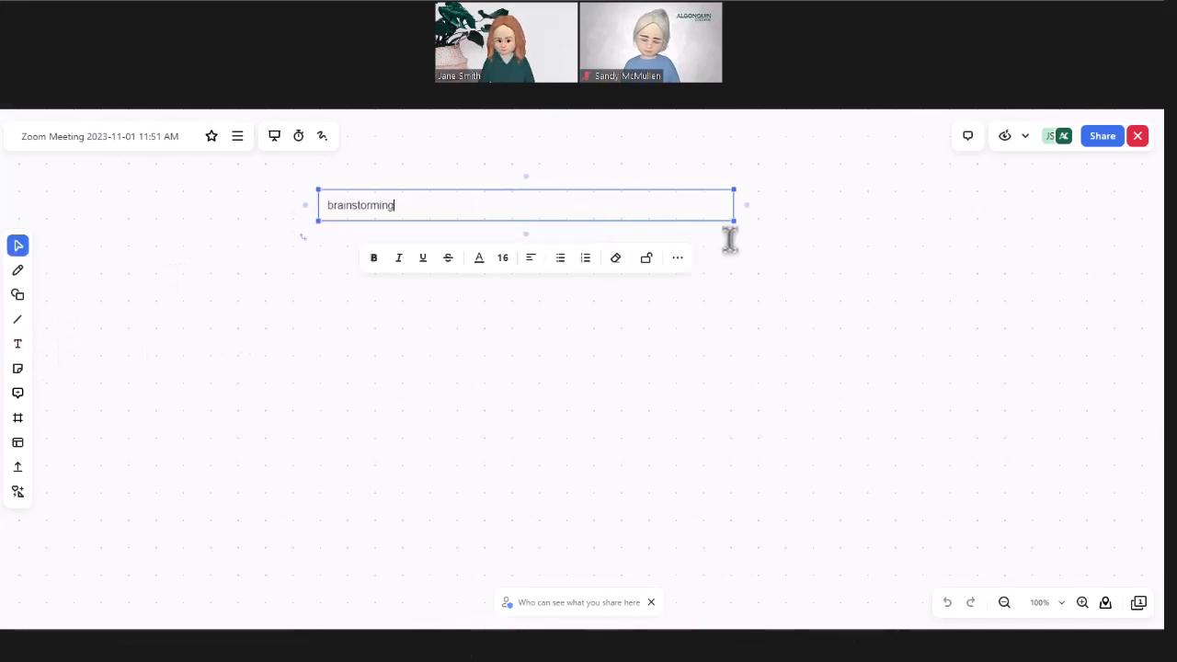
Enlarge the font size of the word "brainstorming" and close the whiteboard.
{"action": "double_click", "coordinate": [368, 206]}
{"action": "left_click", "coordinate": [503, 259]}
{"action": "left_click", "coordinate": [509, 390]}
{"action": "left_click", "coordinate": [1117, 356]}
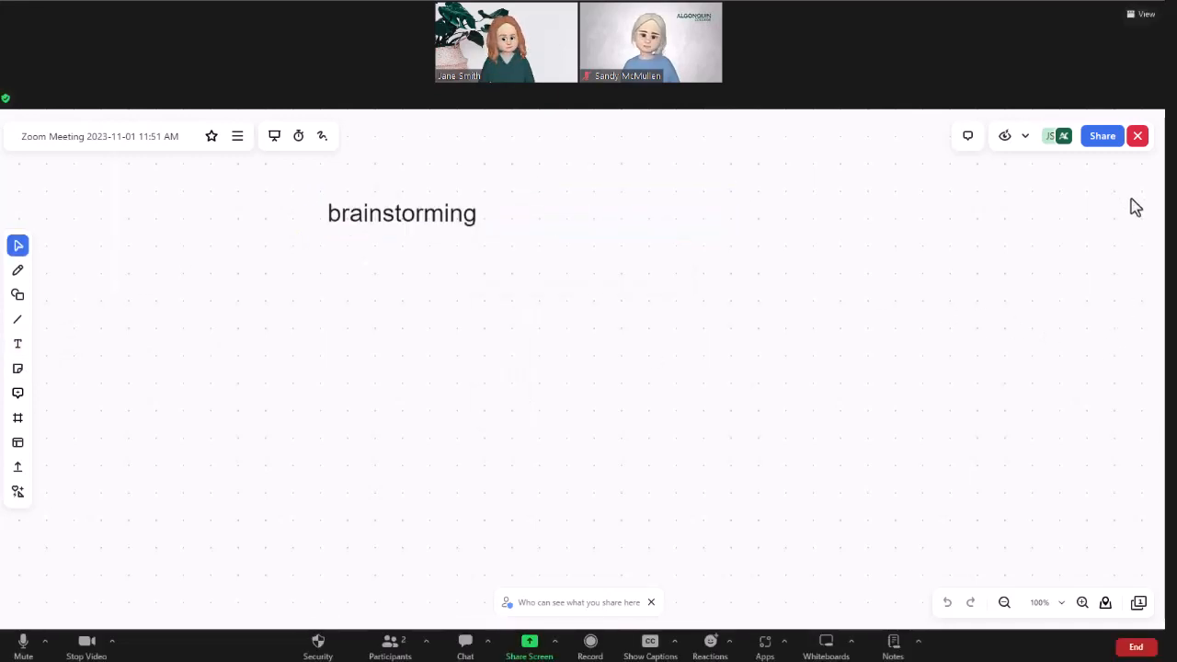
{"action": "left_click", "coordinate": [1138, 136]}
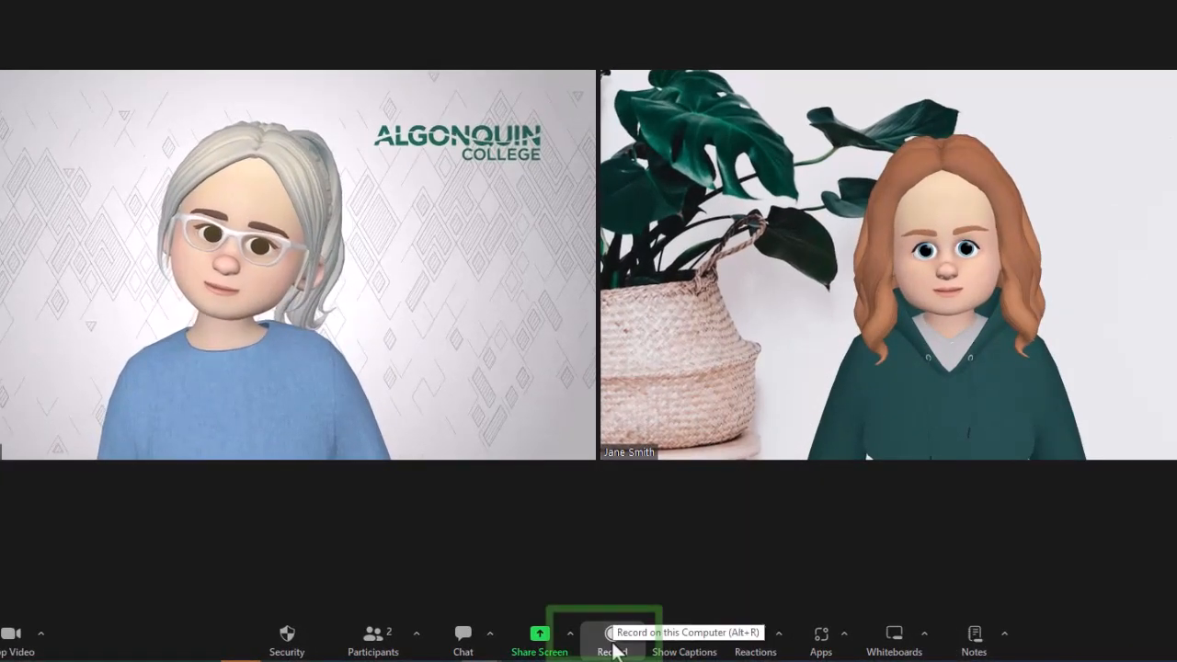
Record a short part of the meeting and stop the recording.
{"action": "left_click", "coordinate": [593, 640]}
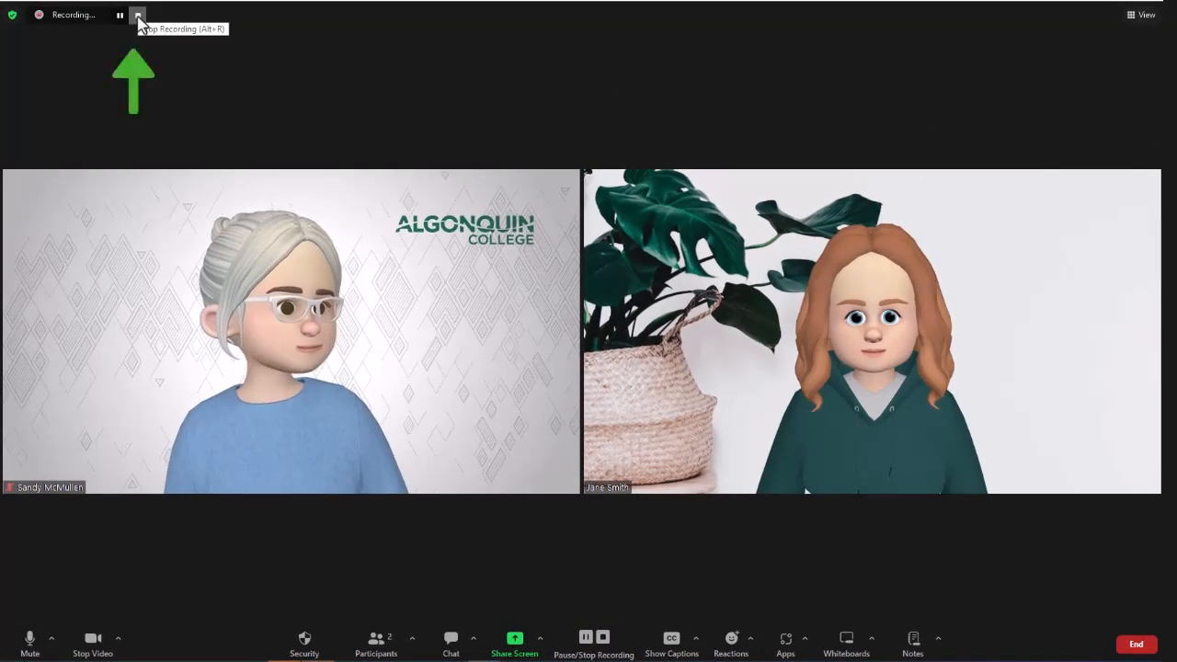
{"action": "left_click", "coordinate": [138, 17]}
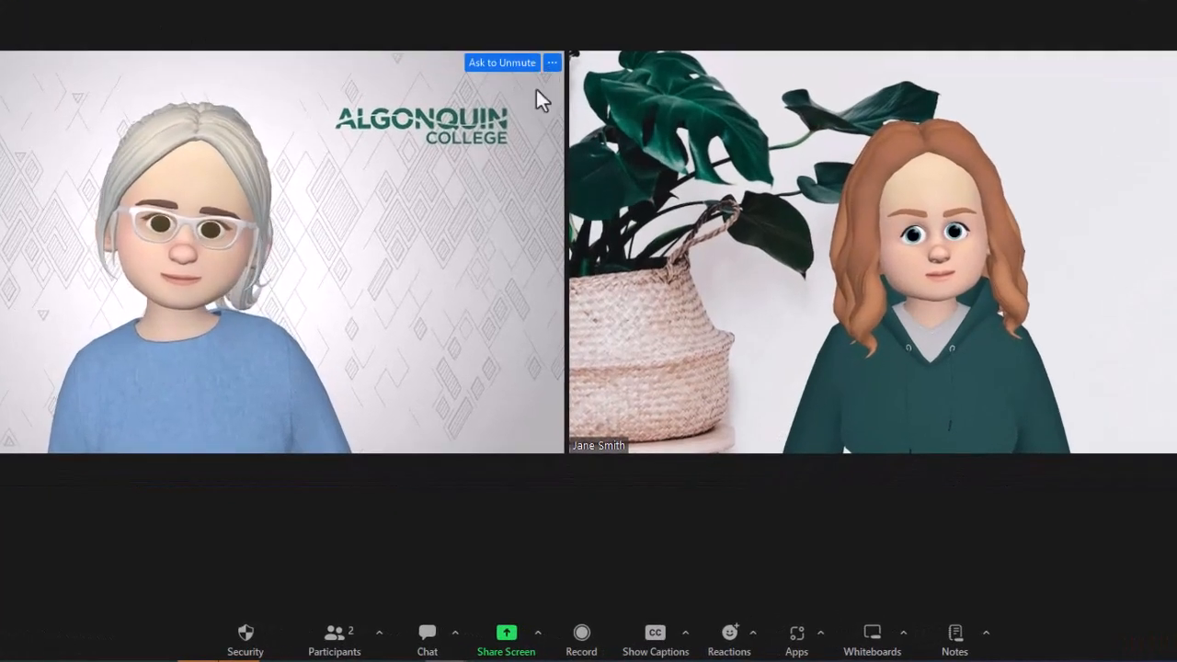
Examine the host's options for managing the other participant, including recording permission, and leave them without choosing any.
{"action": "left_click", "coordinate": [553, 63]}
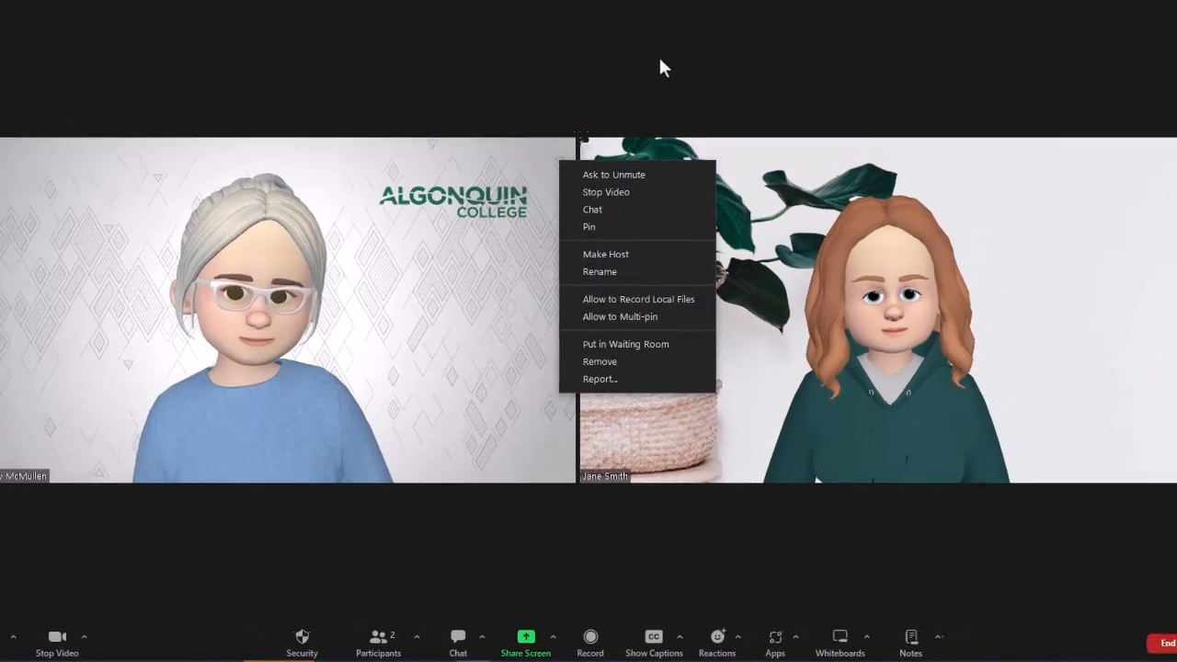
{"action": "left_click", "coordinate": [659, 95]}
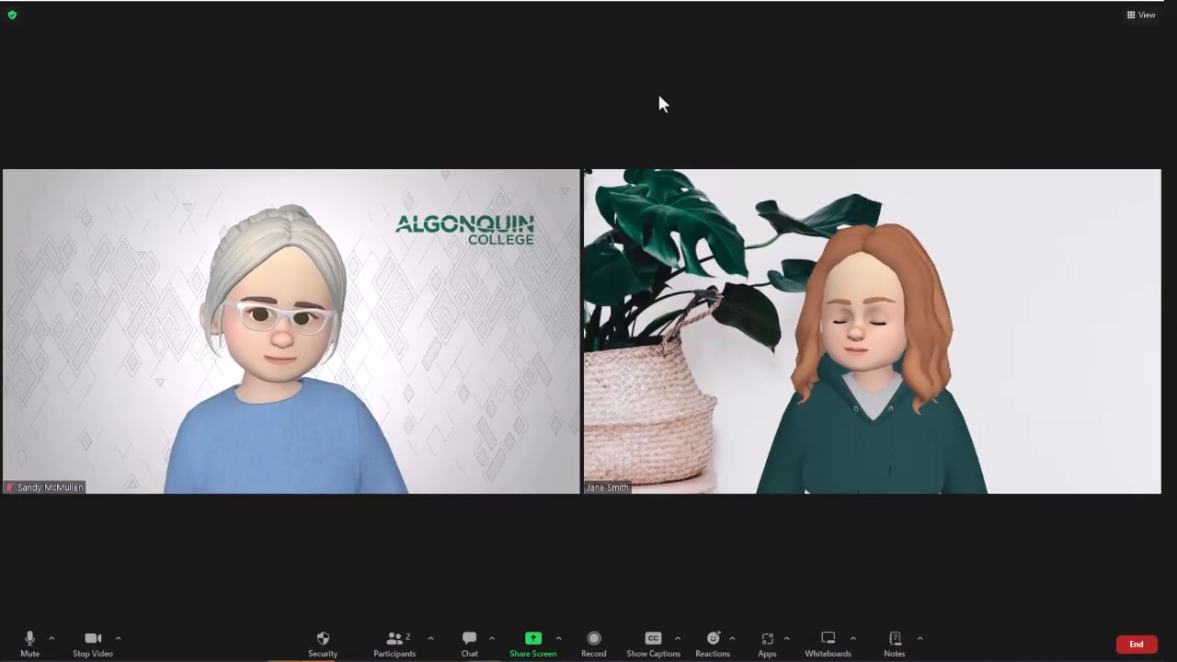